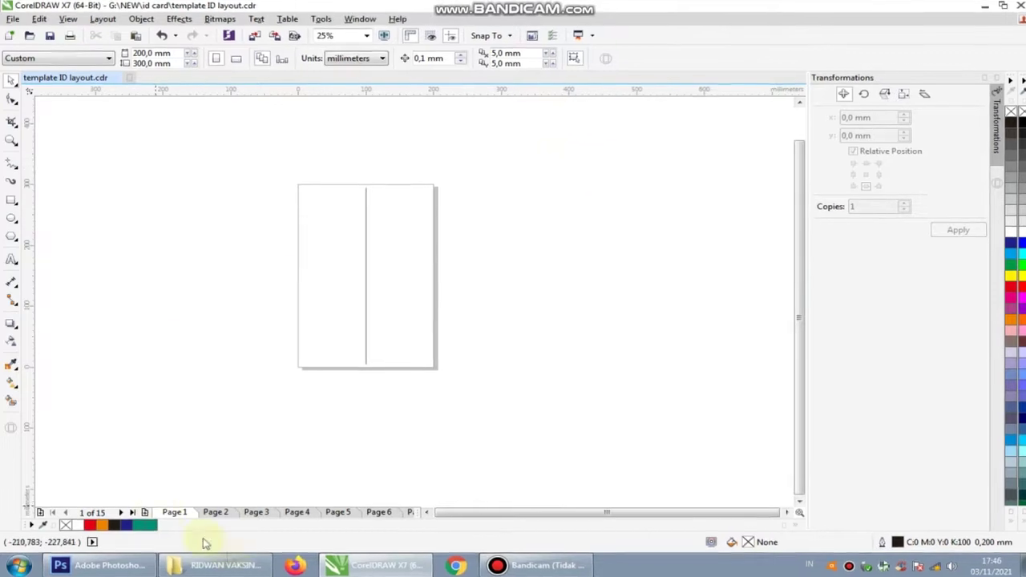
- Drag all 149 certificate images from the folder beside the page in template ID layout.cdr
left_click(230, 88)
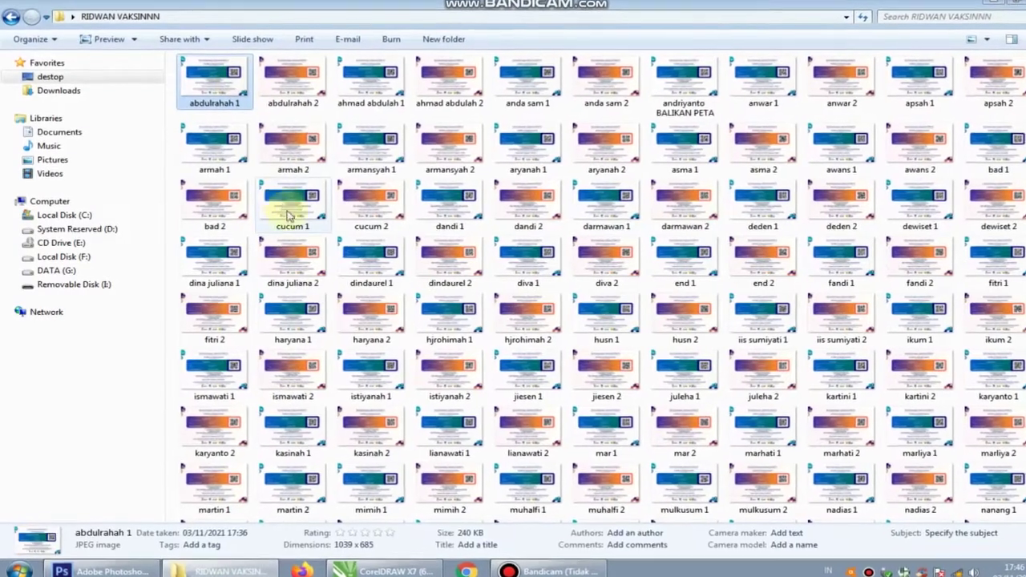
scroll(561, 361, "down", 5)
left_click(616, 505, "shift")
left_click_drag(616, 505, 368, 472)
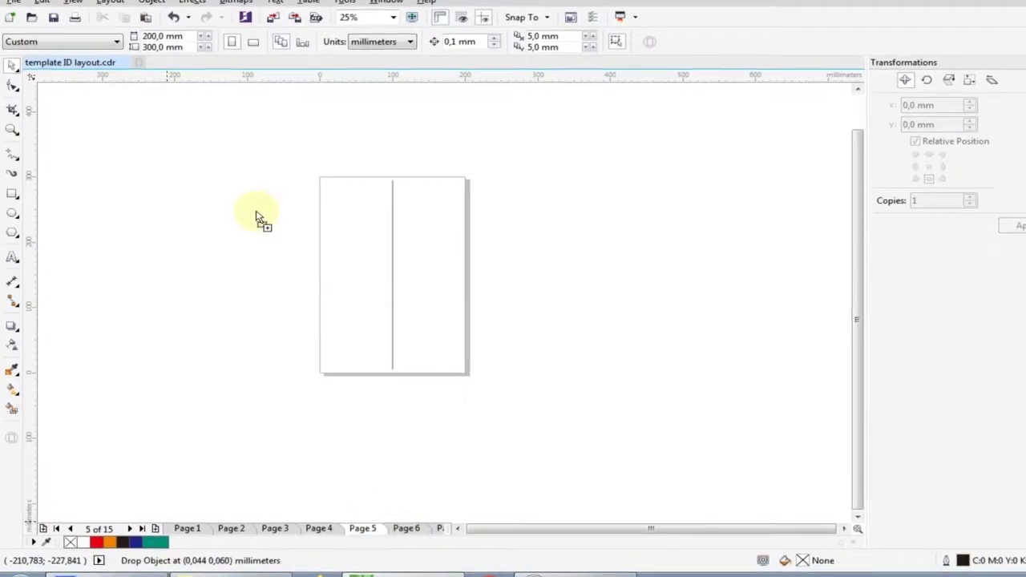
left_click_drag(368, 471, 272, 232)
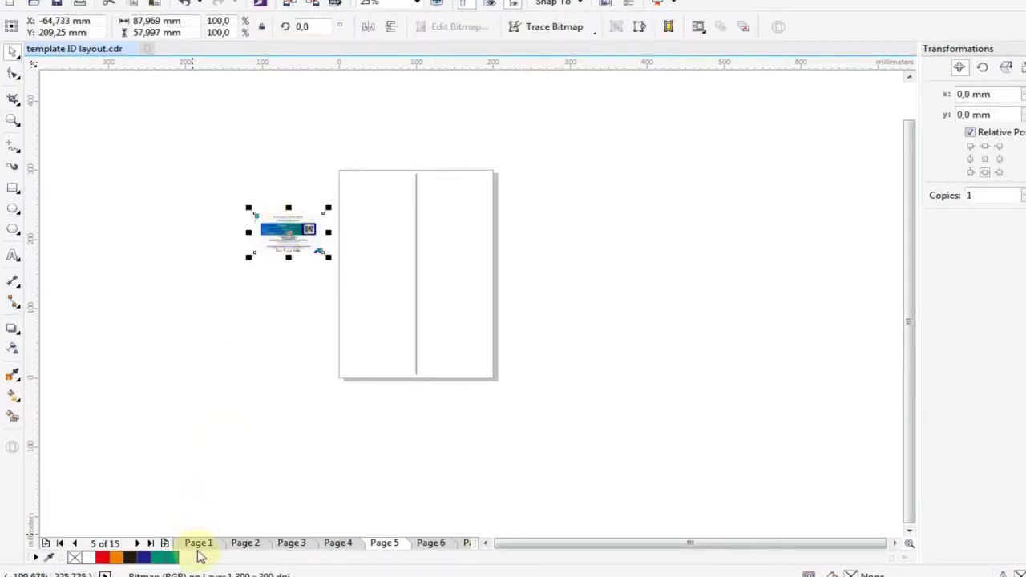
- On Page 1, place the first blue certificate at the top of the left column
left_click(199, 545)
scroll(278, 232, "up", 2)
scroll(281, 236, "up", 1)
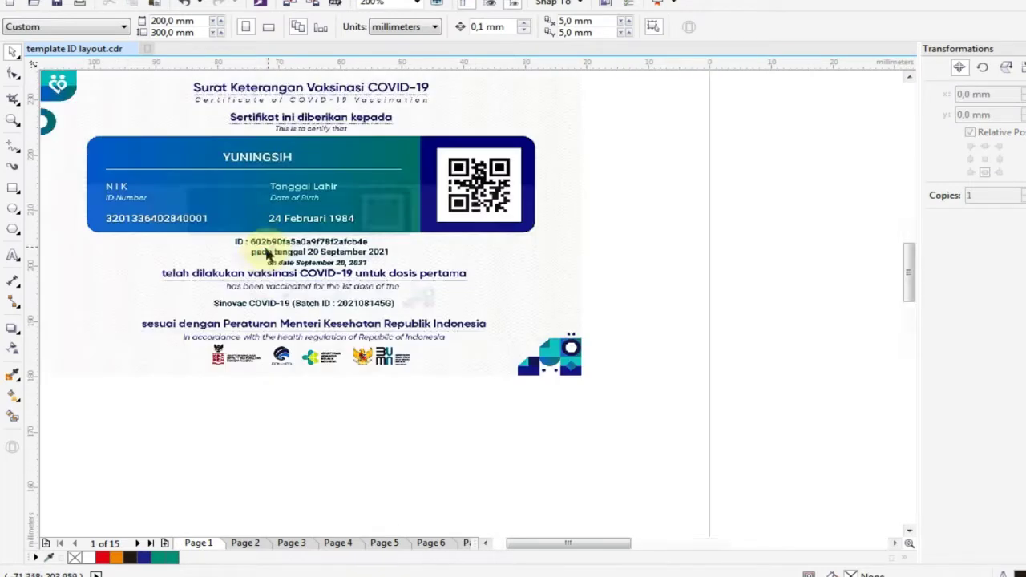
scroll(276, 240, "down", 1)
scroll(275, 242, "down", 1)
left_click(275, 242)
mouse_move(275, 243)
left_mouse_down()
mouse_move(458, 152)
mouse_move(453, 164)
left_mouse_up()
scroll(283, 232, "up", 2)
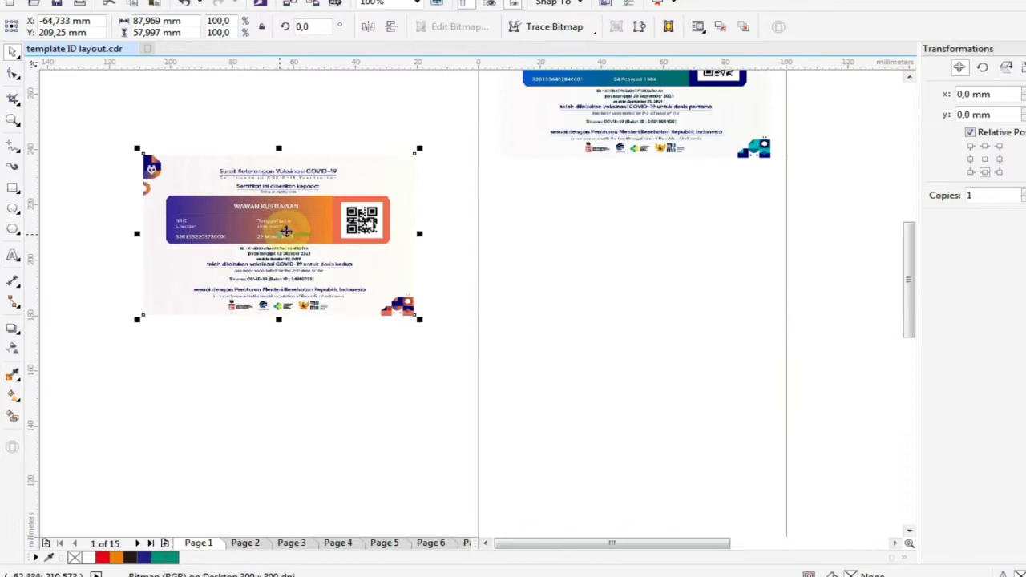
scroll(286, 231, "down", 2)
- Place two orange certificates at the top of the right column
left_click_drag(275, 208, 612, 229)
scroll(287, 216, "up", 2)
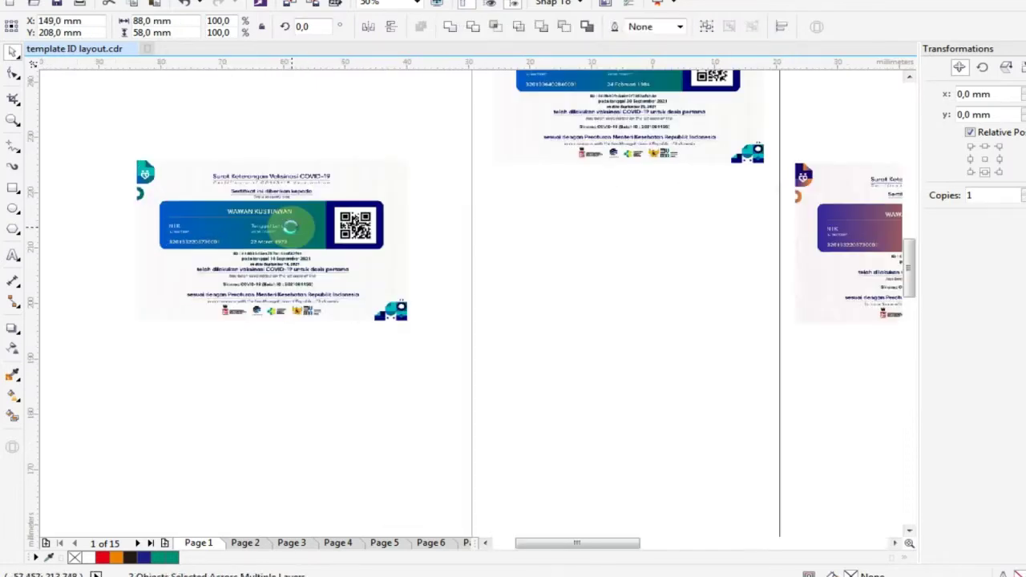
scroll(290, 229, "up", 4)
scroll(285, 226, "down", 2)
left_click(648, 227)
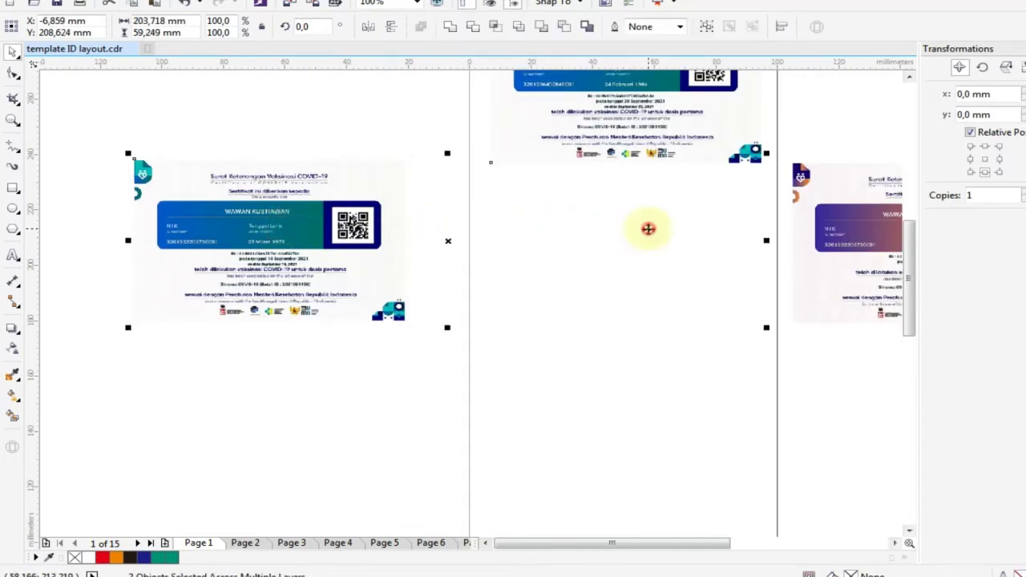
scroll(282, 233, "down", 2)
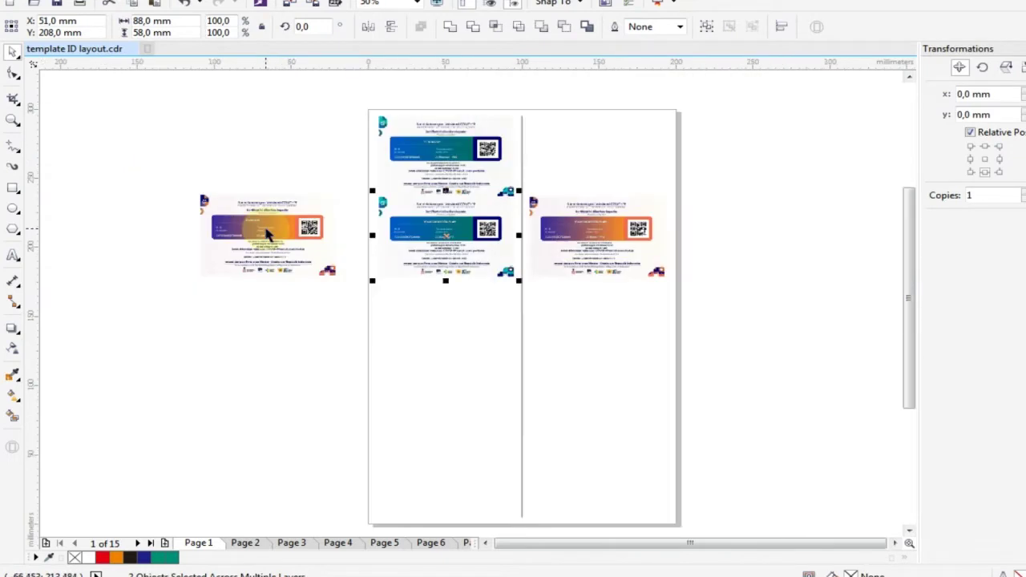
left_click_drag(267, 232, 594, 312)
scroll(594, 313, "up", 4)
scroll(594, 312, "down", 4)
scroll(268, 230, "up", 2)
- Add the next blue and orange certificates, filling the left column through its fourth slot
left_click(272, 233)
left_click_drag(292, 233, 648, 396)
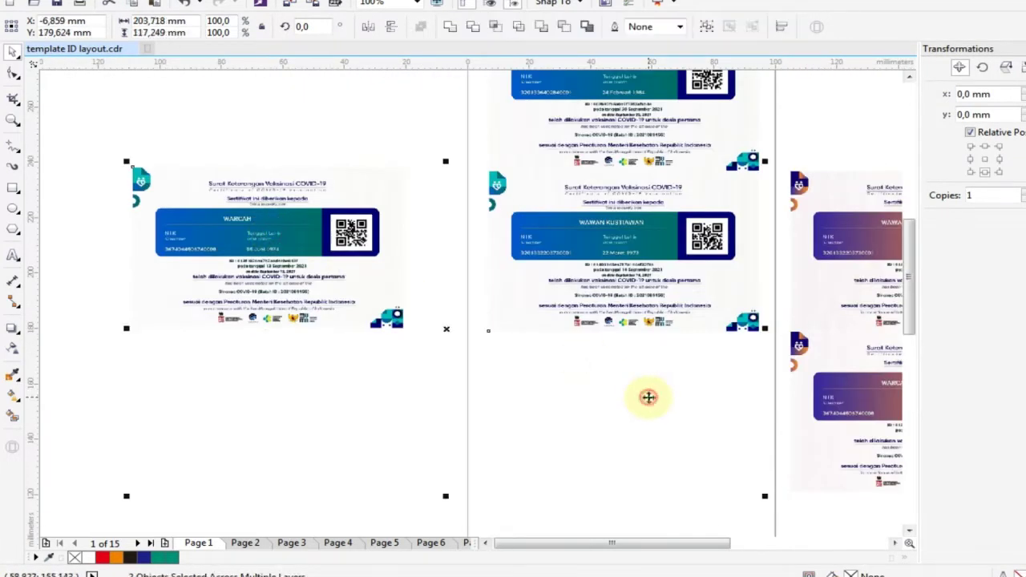
left_click(329, 277)
scroll(275, 259, "down", 2)
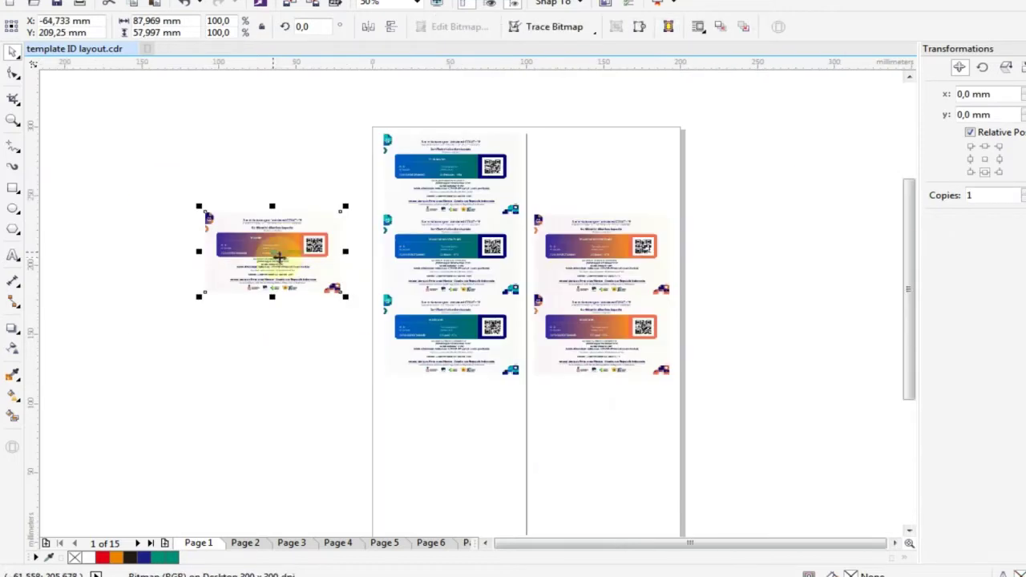
left_click_drag(274, 259, 635, 422)
scroll(275, 259, "up", 2)
left_click(275, 259)
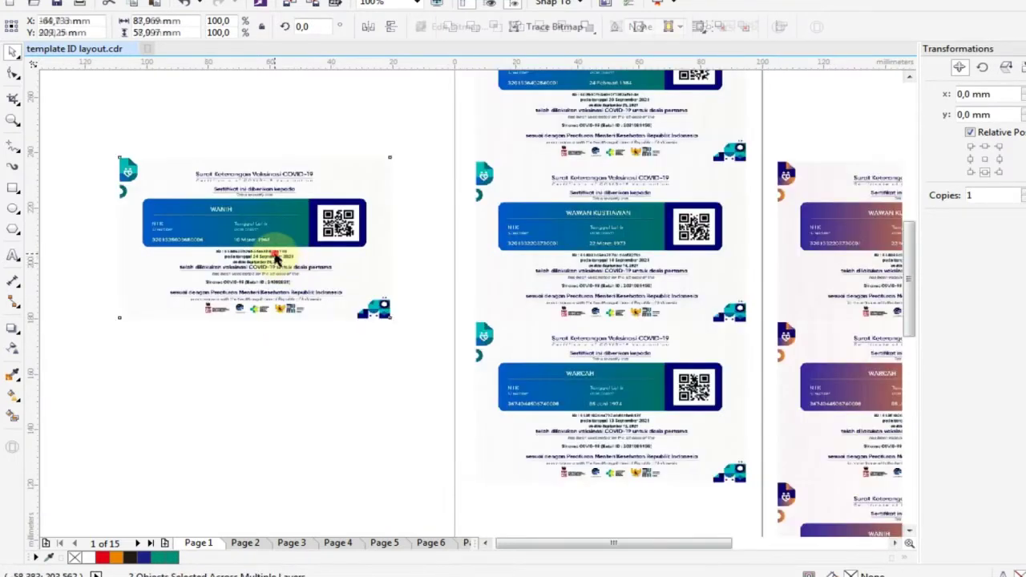
scroll(273, 256, "down", 2)
left_click_drag(455, 412, 454, 410)
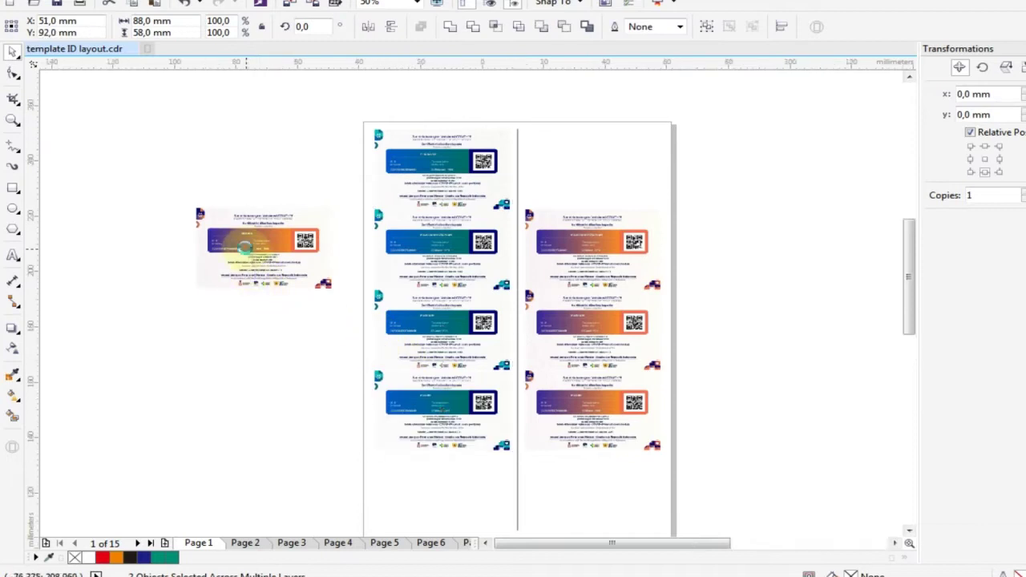
- Put an orange certificate in the right column's bottom slot and deselect everything
scroll(270, 252, "up", 3)
scroll(246, 251, "down", 1)
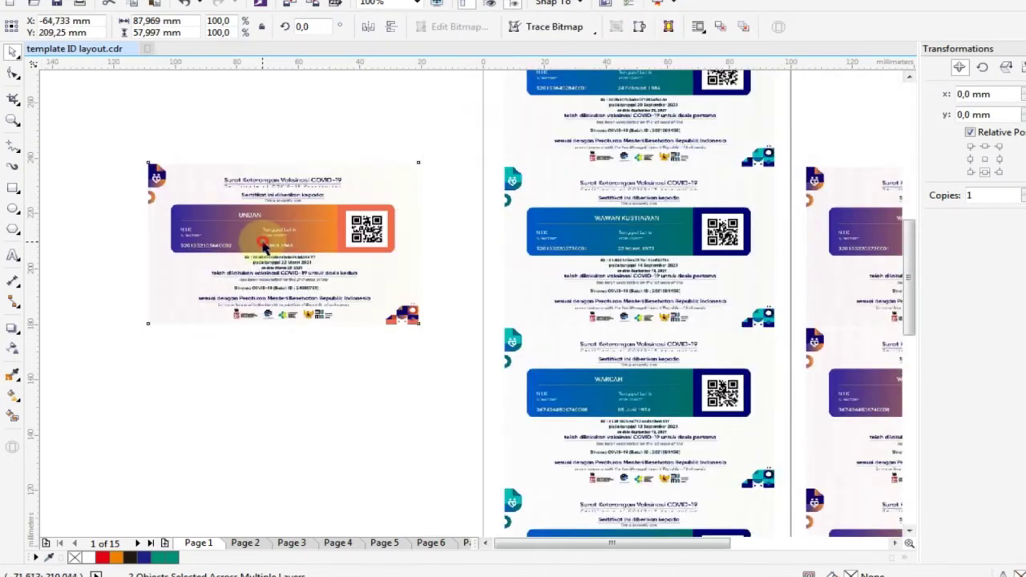
scroll(264, 246, "down", 1)
left_click_drag(585, 474, 586, 474)
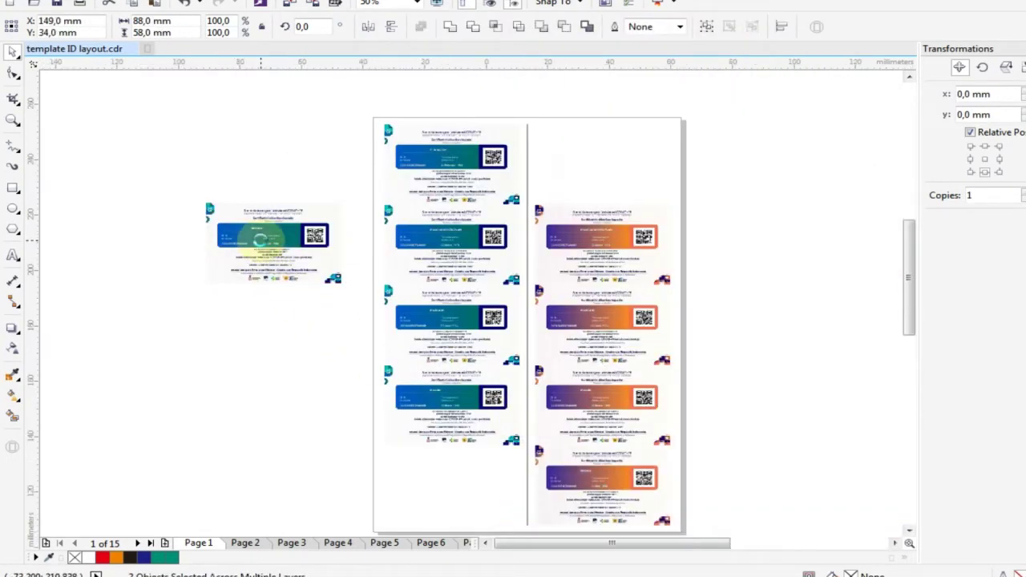
scroll(264, 240, "up", 1)
scroll(263, 237, "up", 1)
scroll(262, 236, "down", 3)
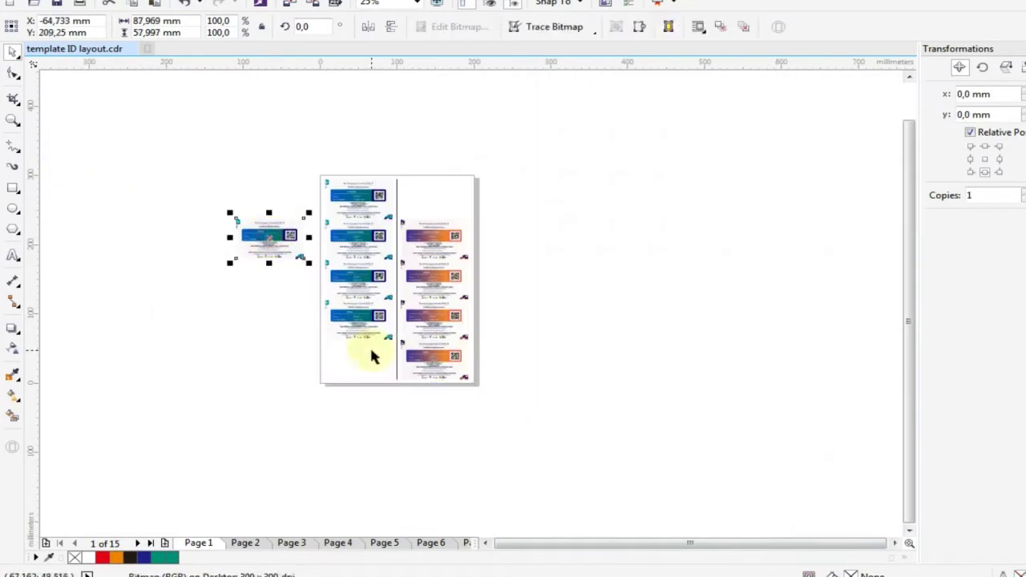
left_click(363, 425)
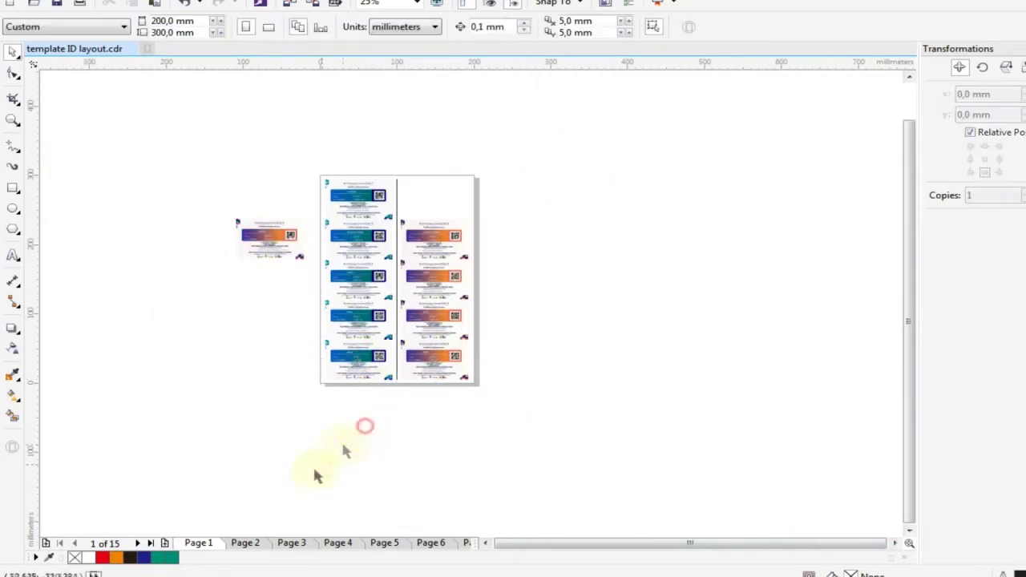
- On Page 2, place the first certificate at the top of the page
left_click(245, 542)
scroll(253, 234, "up", 1)
scroll(255, 234, "up", 1)
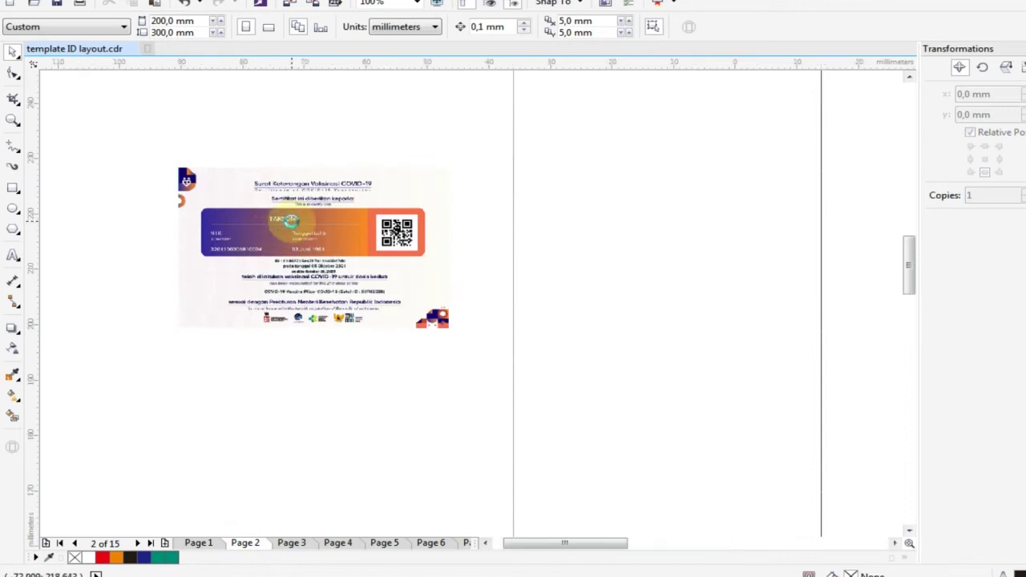
scroll(290, 222, "up", 1)
scroll(286, 230, "down", 2)
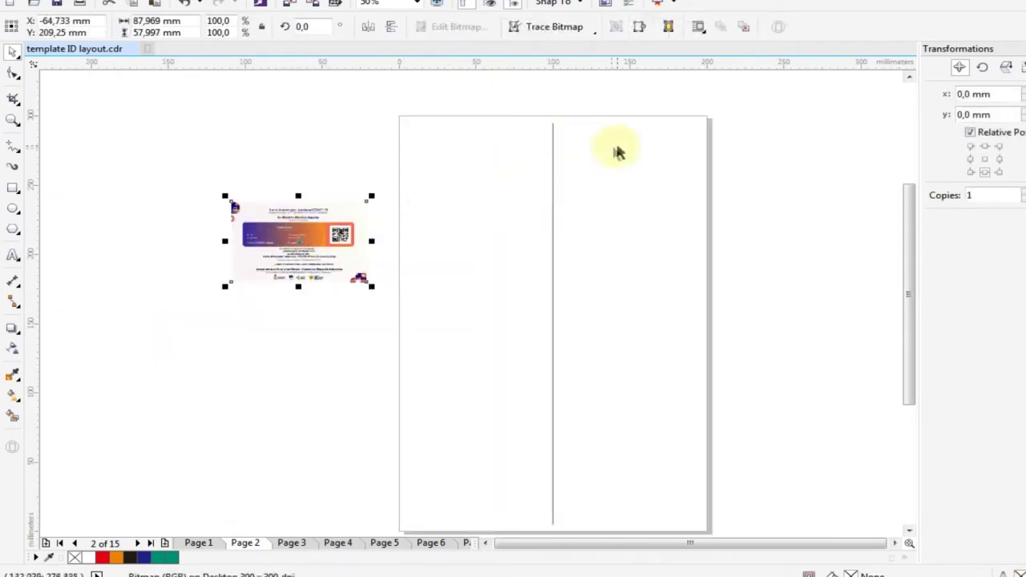
left_click_drag(298, 240, 627, 160)
scroll(298, 241, "up", 1)
scroll(297, 243, "up", 1)
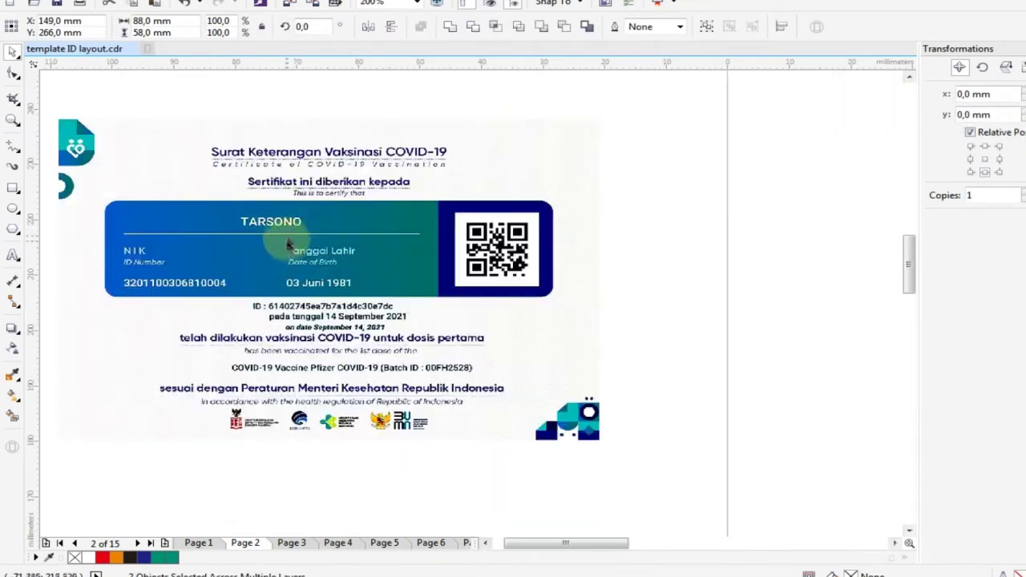
scroll(294, 249, "down", 1)
scroll(293, 252, "down", 1)
- Place orange certificates in the top rows of the right column
left_click(292, 255)
left_click_drag(292, 255, 458, 167)
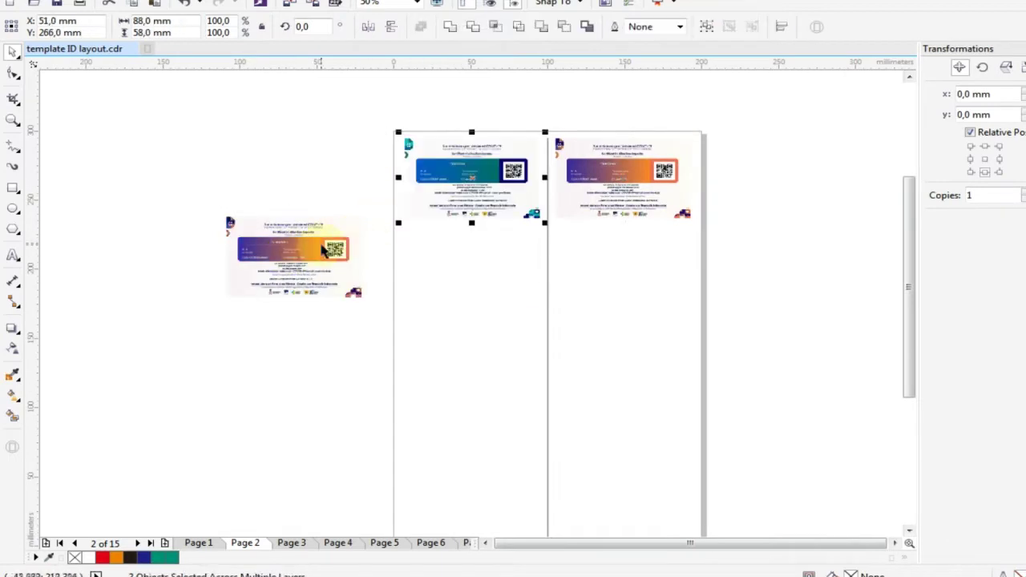
left_click(291, 253)
scroll(288, 252, "up", 1)
scroll(287, 250, "up", 1)
scroll(289, 252, "down", 3)
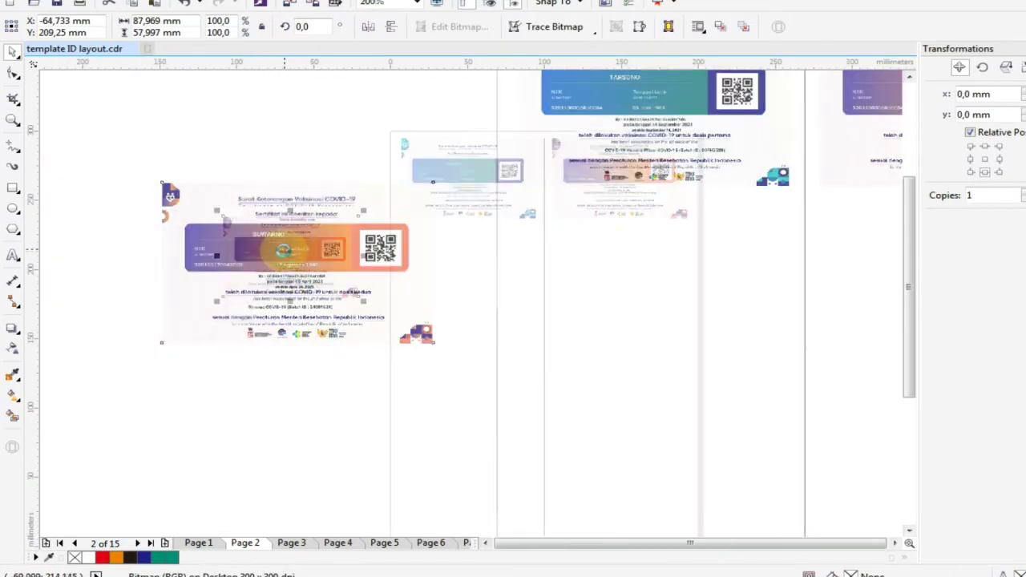
left_click_drag(290, 253, 618, 253)
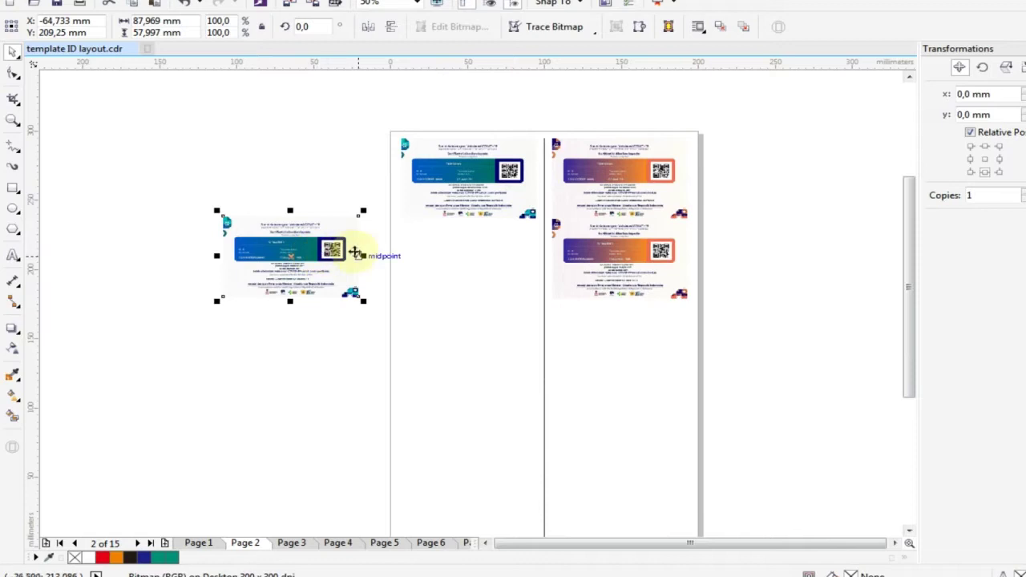
scroll(303, 250, "up", 1)
scroll(317, 249, "up", 1)
scroll(316, 248, "down", 1)
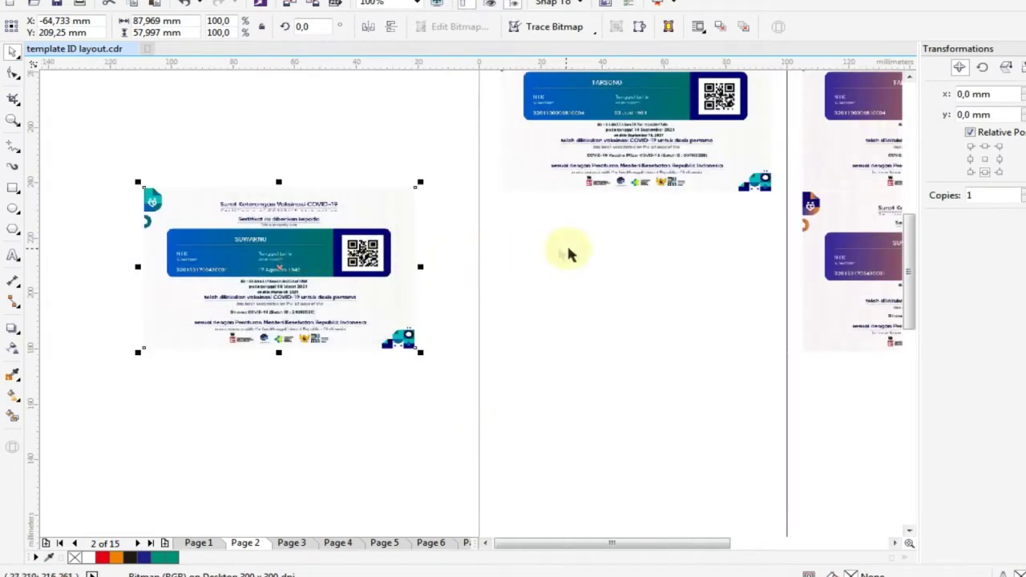
- Add a blue certificate to the left column and align another orange one under the orange column
left_click_drag(389, 245, 745, 256)
scroll(320, 270, "down", 2)
mouse_move(296, 259)
left_mouse_down()
mouse_move(452, 320)
mouse_move(505, 317)
left_mouse_up()
scroll(505, 317, "up", 2)
scroll(470, 301, "up", 1)
scroll(469, 301, "down", 1)
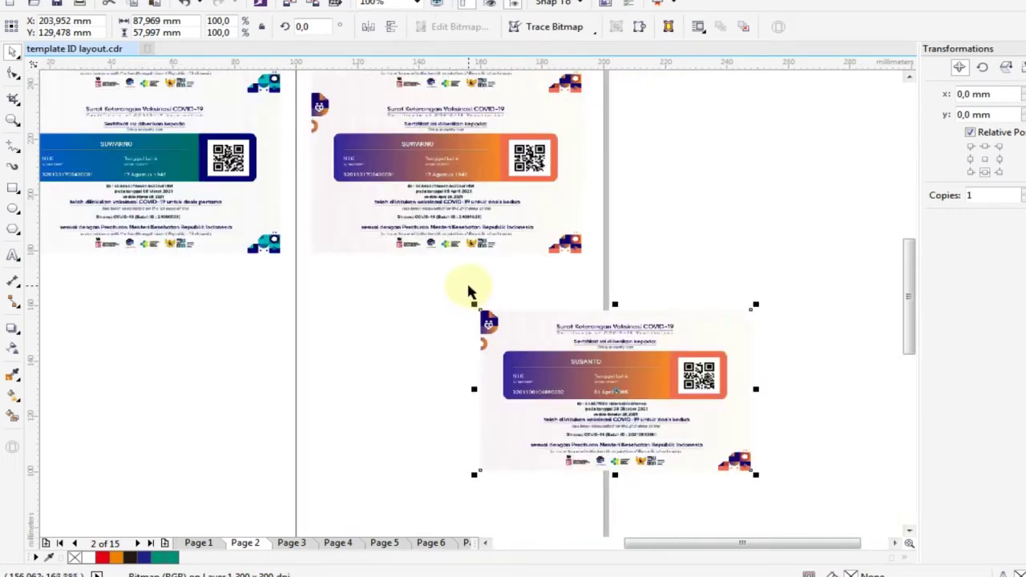
left_click_drag(794, 339, 618, 277)
scroll(618, 277, "down", 2)
scroll(367, 240, "up", 2)
scroll(388, 238, "up", 1)
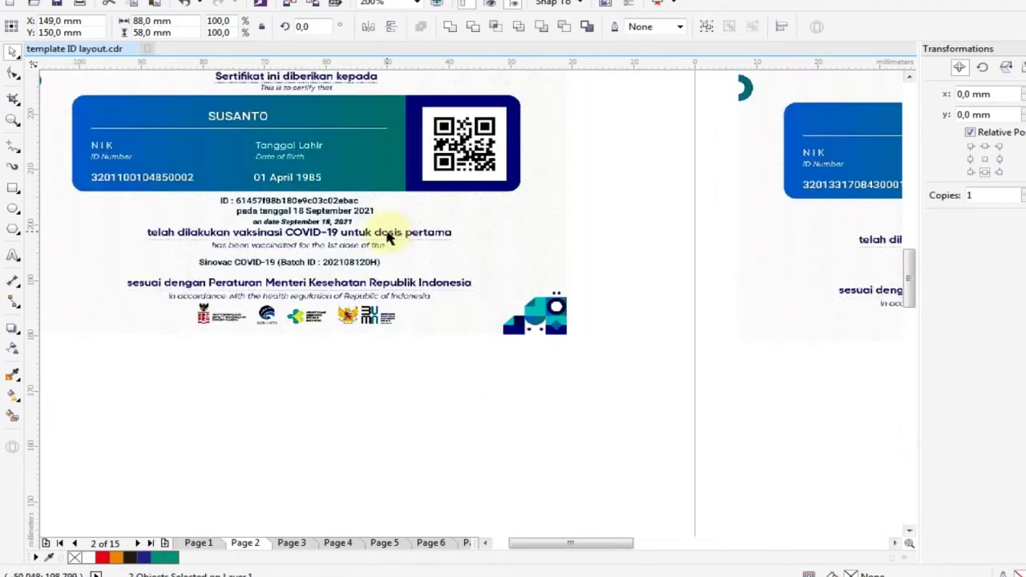
scroll(389, 227, "down", 2)
scroll(378, 213, "up", 1)
- Select the newest blue certificate, the spare card beside the page, and the right-column certificates
left_click(681, 343)
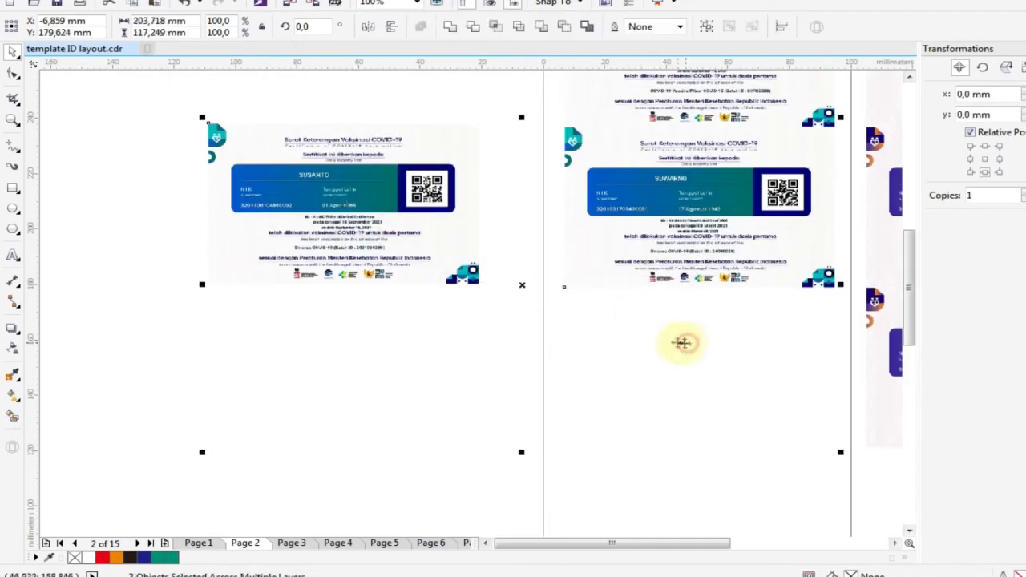
left_click(376, 352)
left_click(397, 232)
scroll(404, 228, "down", 2)
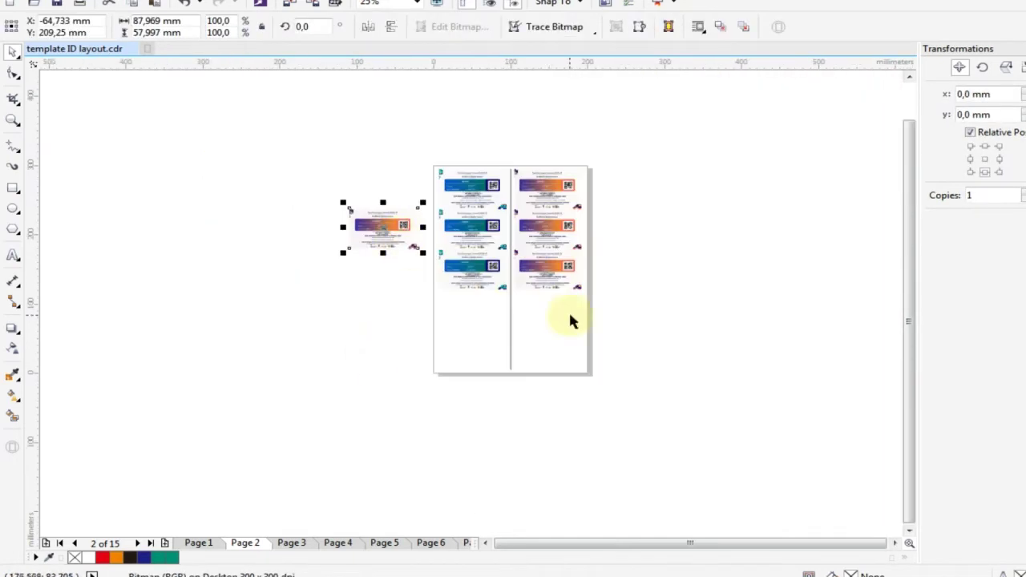
left_click(568, 315)
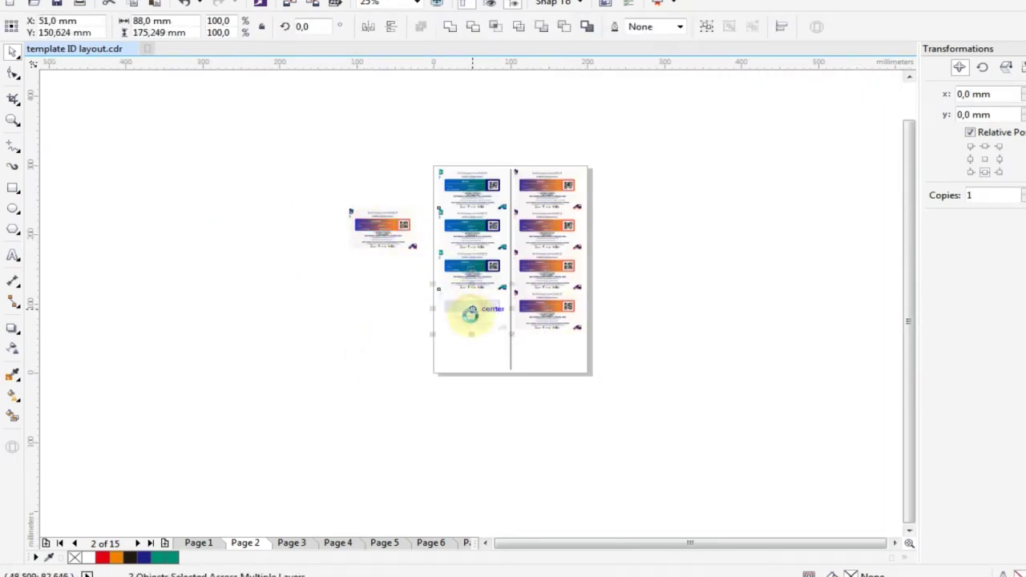
scroll(469, 313, "up", 2)
scroll(461, 300, "up", 1)
scroll(464, 297, "down", 2)
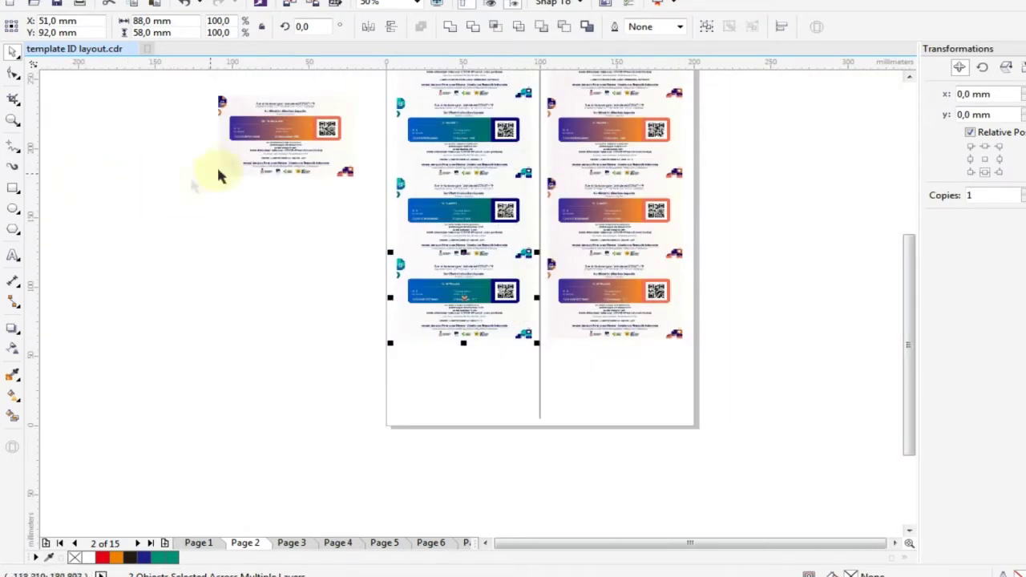
- Place the final orange certificate at the right column's bottom and the blue one at the left's
left_click_drag(249, 138, 580, 381)
left_click(286, 142)
left_click_drag(503, 388, 501, 391)
scroll(568, 412, "up", 2)
scroll(585, 409, "down", 1)
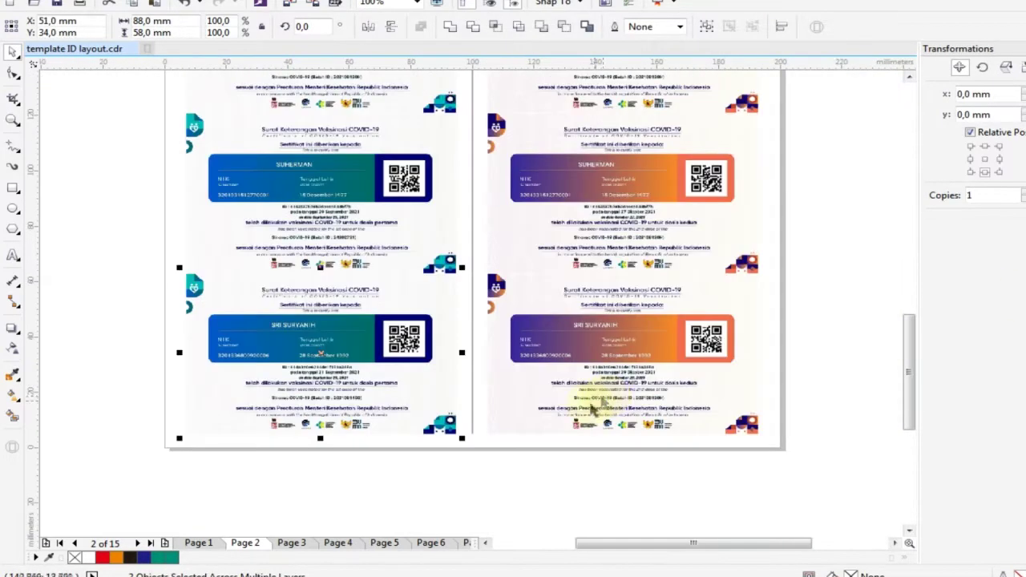
- On Page 3, duplicate the certificate cards with Ctrl+D and align the copies to the page top
left_click(293, 550)
scroll(412, 428, "down", 1)
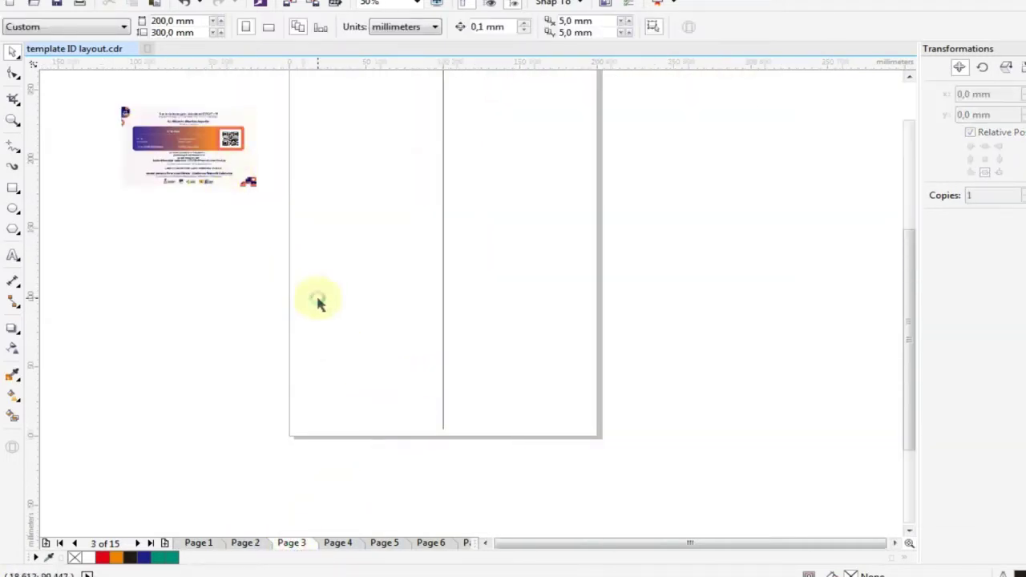
scroll(317, 302, "down", 1)
scroll(257, 216, "up", 1)
left_click(269, 255)
key("ctrl+d")
key("r")
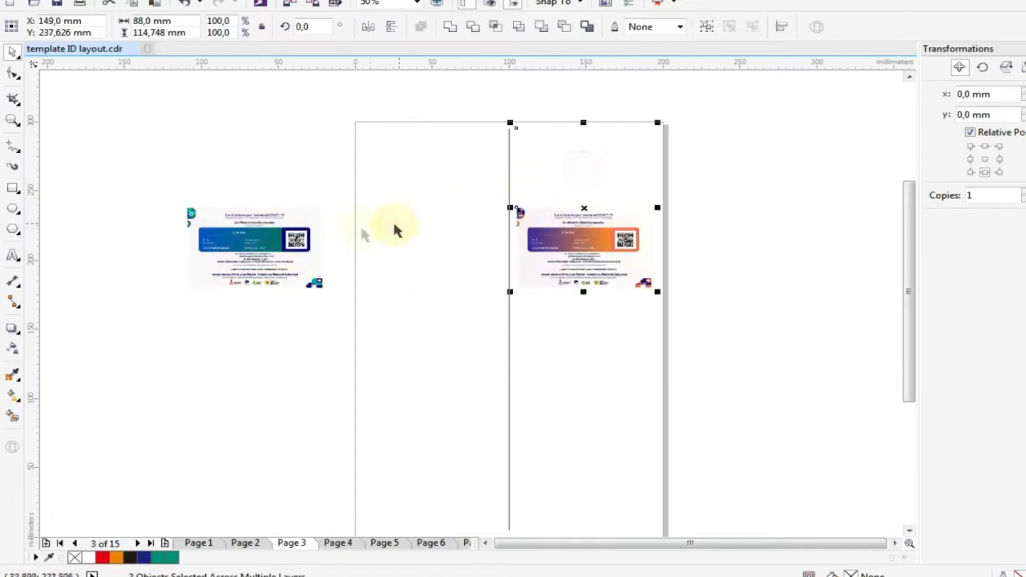
key("t")
left_click(320, 217)
- Fill the second row with an orange certificate on the right and a blue one on the left
left_click(481, 146, "shift")
scroll(481, 146, "up", 2)
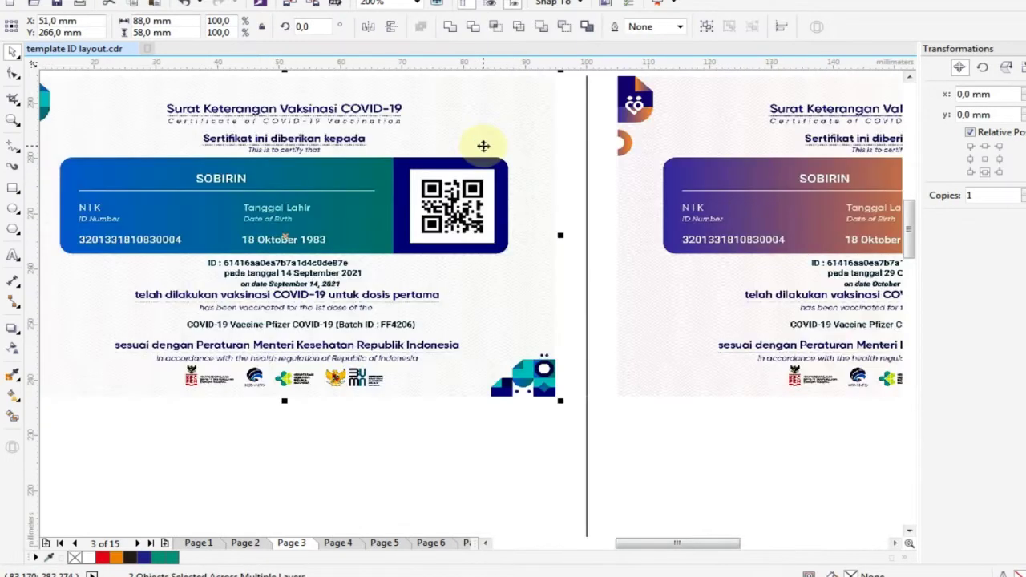
scroll(469, 165, "down", 1)
scroll(470, 166, "down", 1)
left_click(259, 268)
left_click_drag(553, 248, 553, 248)
left_click(286, 252)
scroll(440, 239, "up", 2)
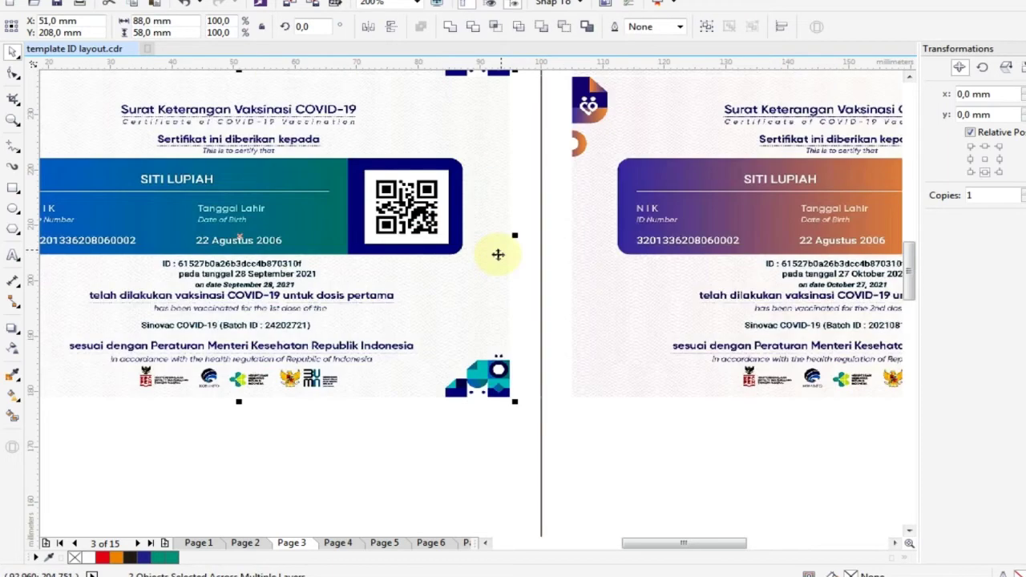
scroll(497, 254, "down", 2)
left_click_drag(439, 239, 439, 248)
- Place the third-row orange and blue certificates and a blue one in the fourth left row
left_click_drag(491, 303, 577, 320)
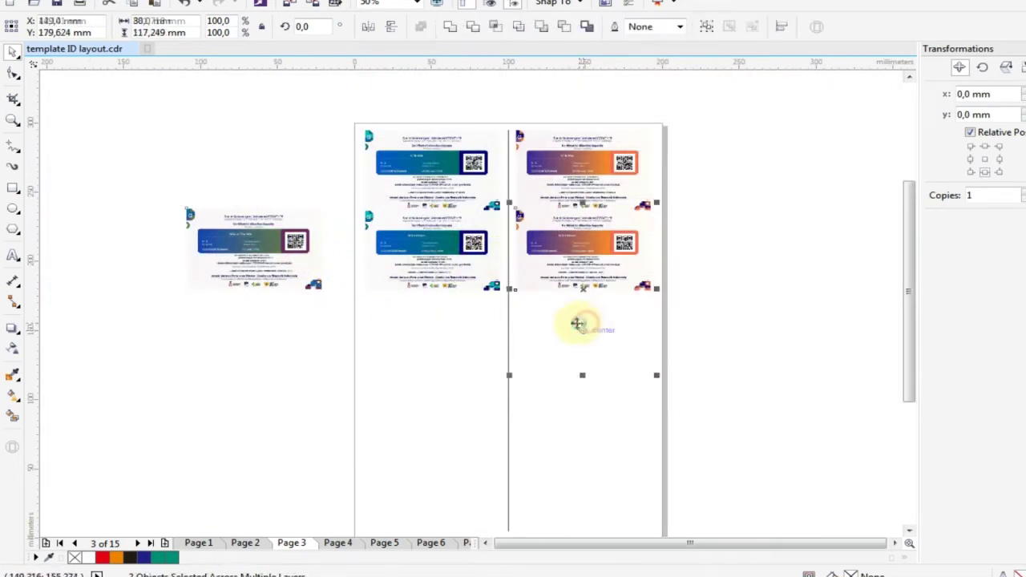
left_click_drag(324, 265, 465, 360)
scroll(465, 360, "up", 2)
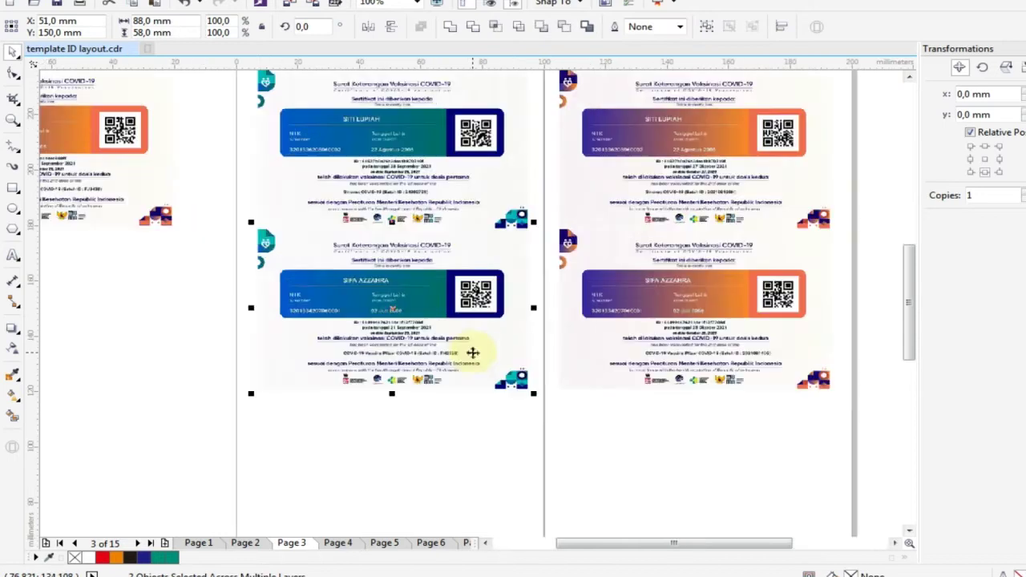
scroll(463, 325, "down", 2)
left_click(291, 236)
left_click(595, 412)
left_click_drag(265, 241, 428, 405)
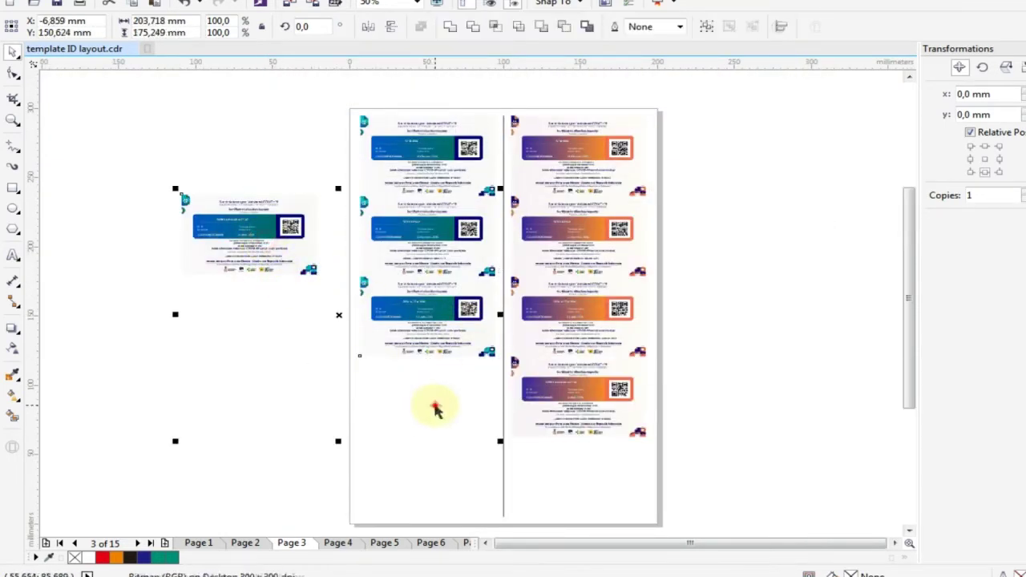
- Add the bottom-row orange and blue certificates to finish both columns
scroll(428, 405, "up", 3)
scroll(430, 378, "down", 3)
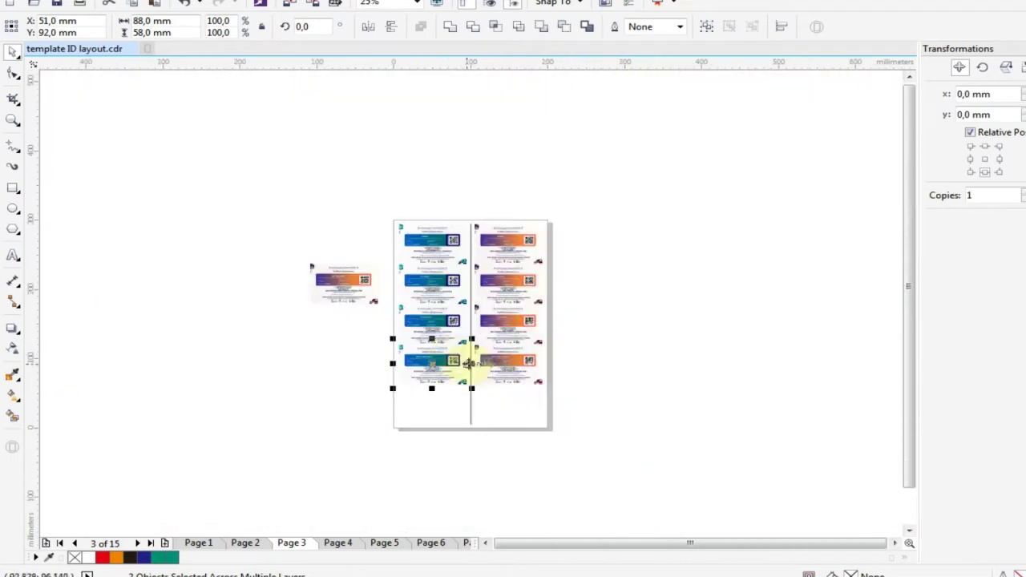
left_click_drag(370, 294, 495, 408)
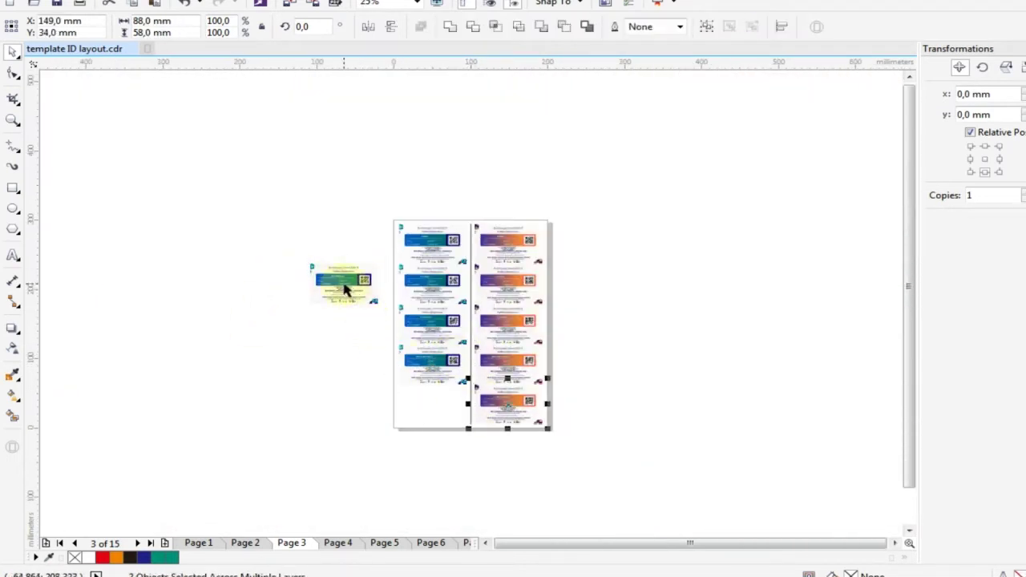
left_click_drag(345, 288, 463, 426)
scroll(467, 424, "up", 1)
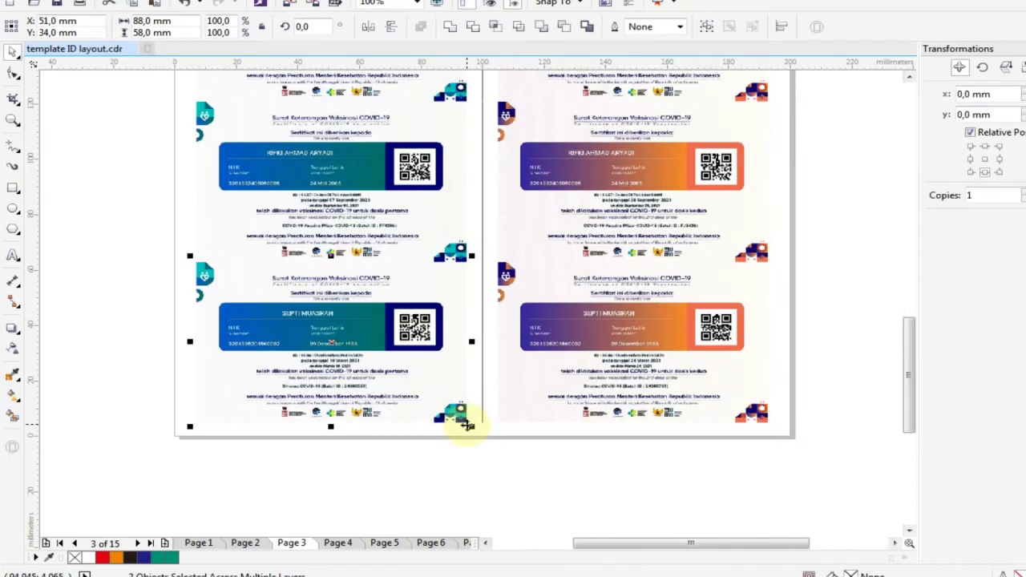
scroll(467, 425, "up", 1)
scroll(454, 390, "down", 2)
scroll(446, 378, "down", 1)
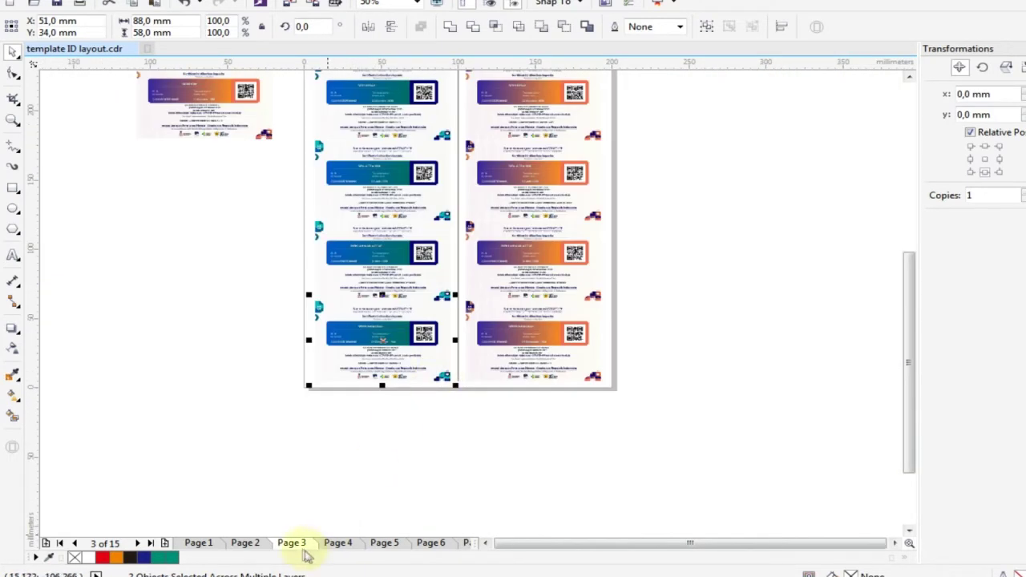
- Go to Page 4 and paste a blue certificate at the top of the left column
left_click(338, 543)
scroll(297, 263, "down", 1)
scroll(300, 272, "up", 2)
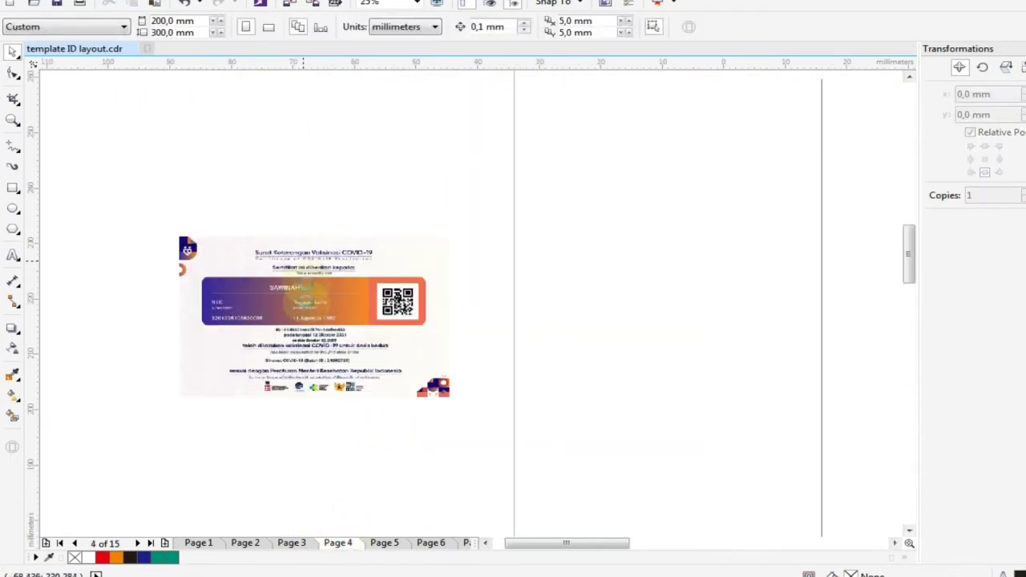
scroll(305, 319, "up", 1)
scroll(260, 294, "up", 1)
scroll(256, 292, "down", 2)
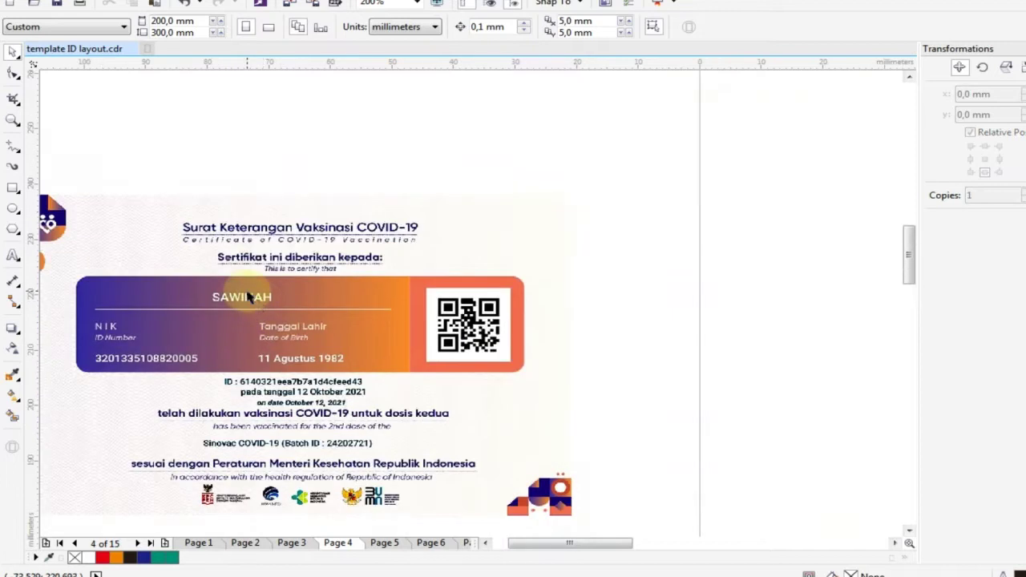
scroll(265, 305, "down", 1)
left_click(269, 312)
scroll(269, 313, "down", 1)
key("ctrl+v")
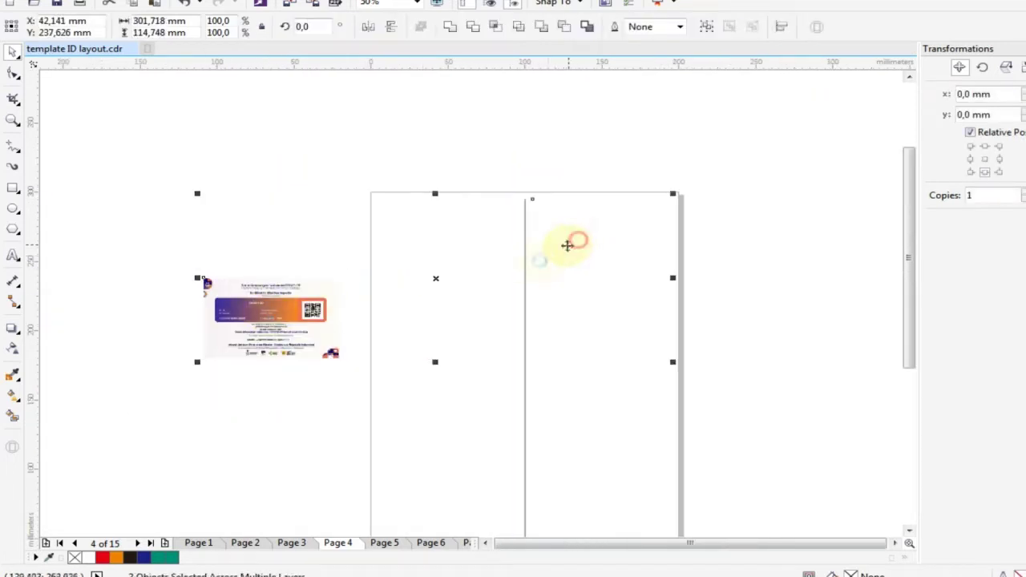
left_click_drag(436, 242, 439, 241)
- Add two orange certificates down the right column and two blue ones down the left
scroll(457, 229, "up", 2)
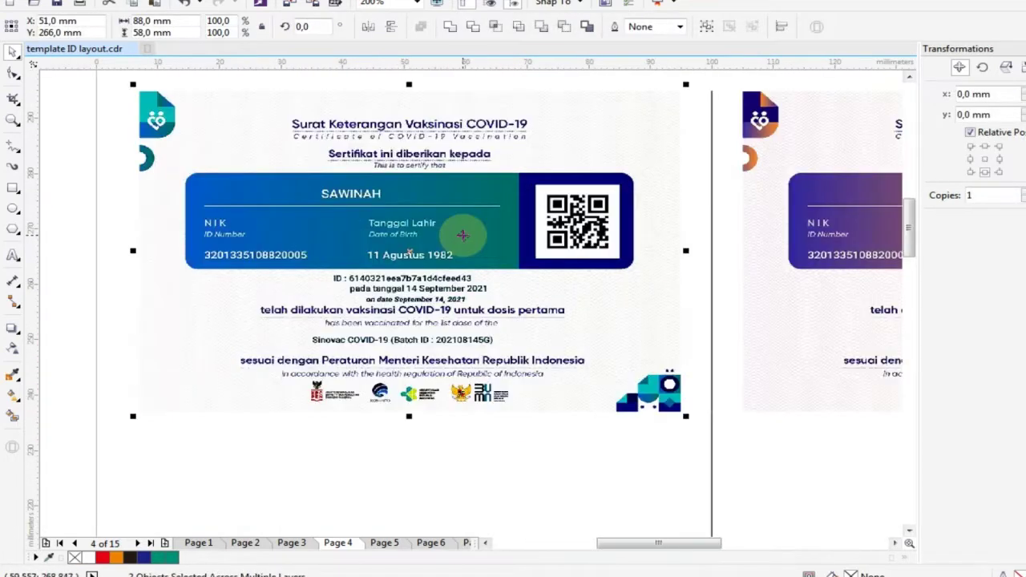
scroll(457, 229, "down", 2)
left_click(272, 315)
left_click_drag(500, 321, 497, 321)
mouse_move(287, 327)
left_mouse_down()
mouse_move(426, 321)
mouse_move(476, 332)
left_mouse_up()
scroll(476, 331, "up", 2)
scroll(480, 333, "up", 1)
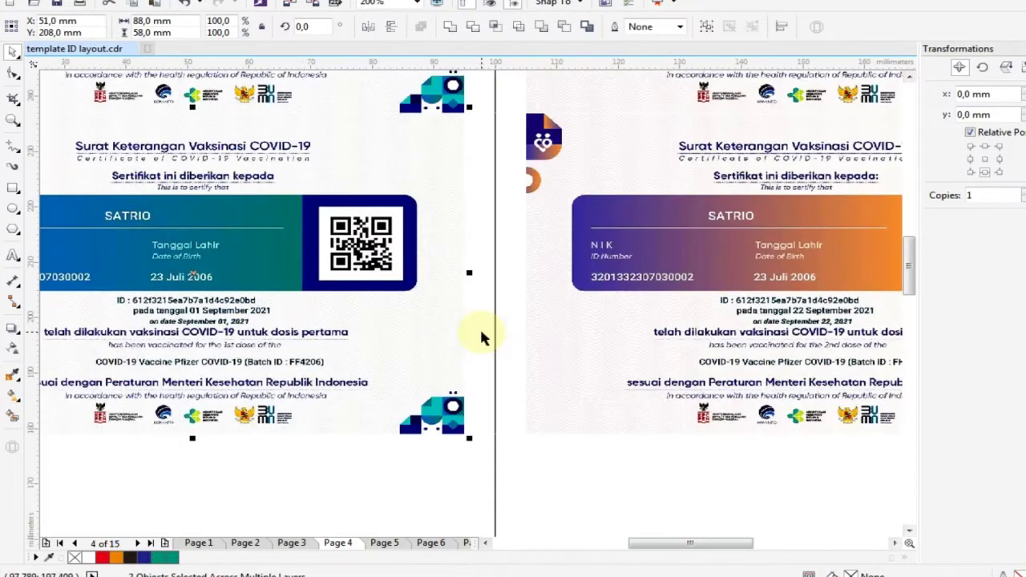
scroll(479, 336, "down", 3)
left_click_drag(270, 337, 552, 405)
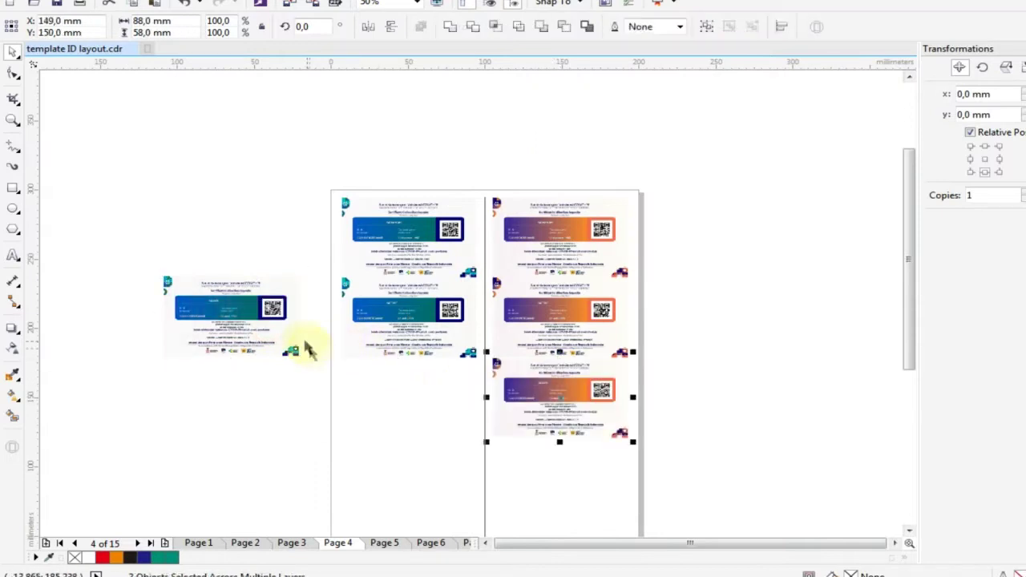
left_click_drag(256, 328, 467, 431)
- Fill the bottom rows, orange on the right and blue on the left, then go to Page 5
scroll(481, 412, "up", 1)
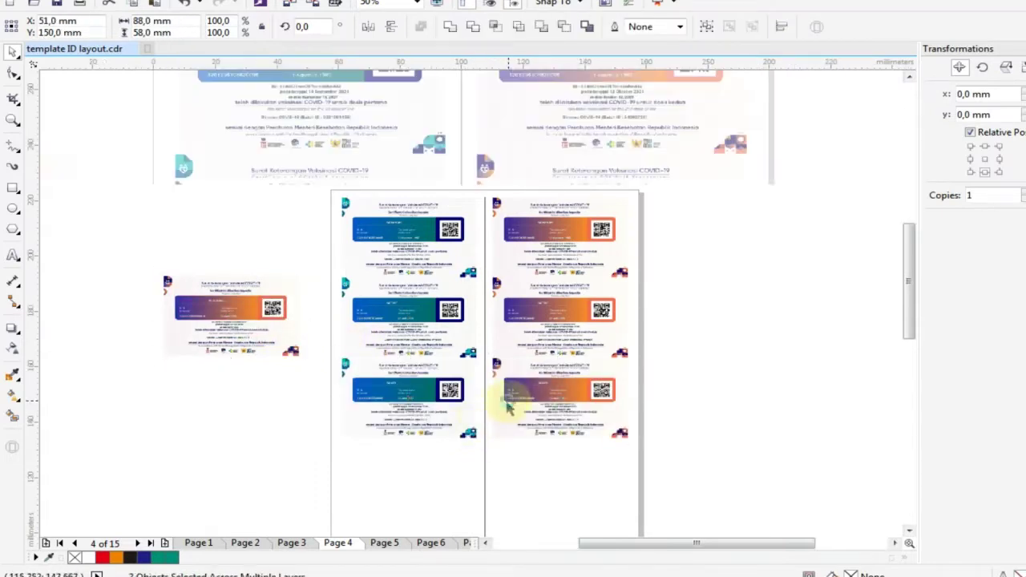
scroll(505, 410, "up", 1)
scroll(505, 411, "down", 2)
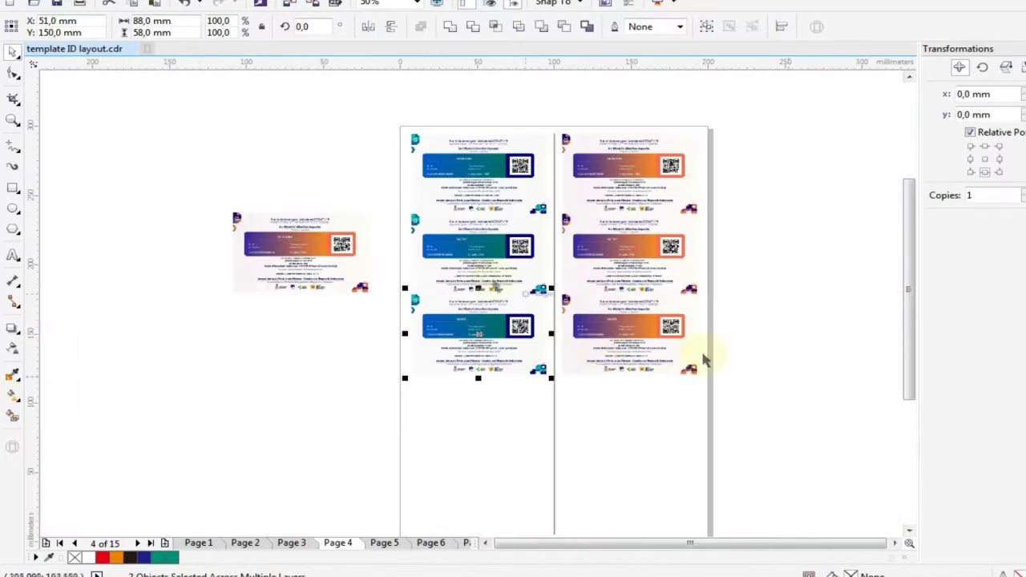
left_click_drag(326, 256, 614, 425)
left_click(313, 264)
left_click_drag(345, 264, 591, 435)
scroll(591, 435, "up", 2)
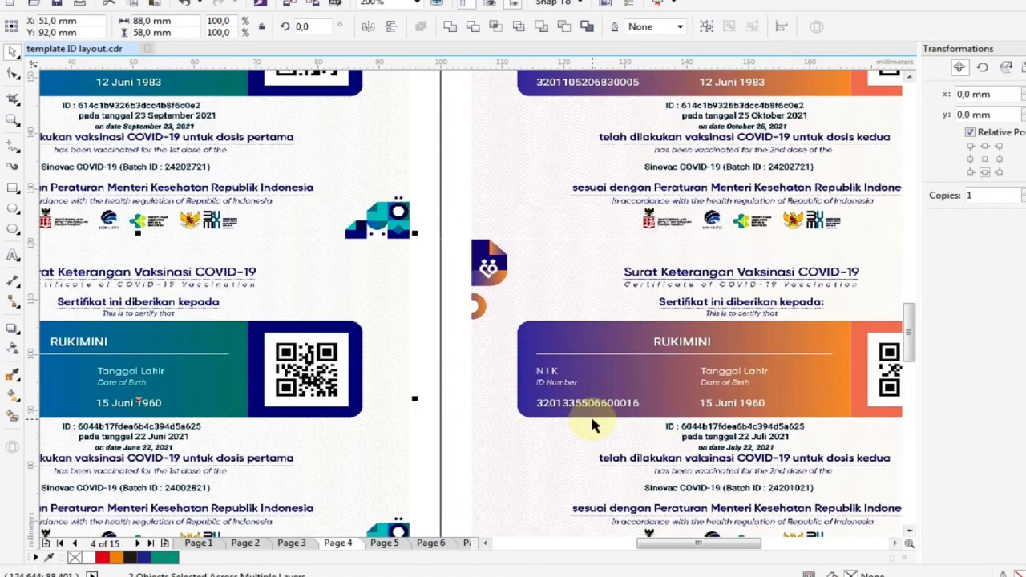
scroll(628, 363, "down", 1)
left_click(625, 458)
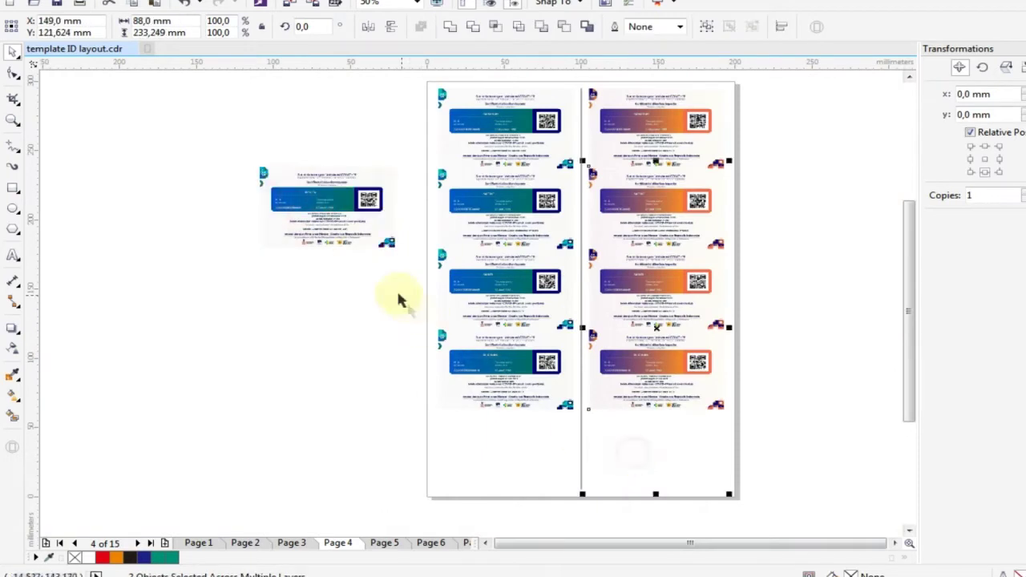
left_click(341, 212, "shift")
left_click_drag(343, 213, 467, 471)
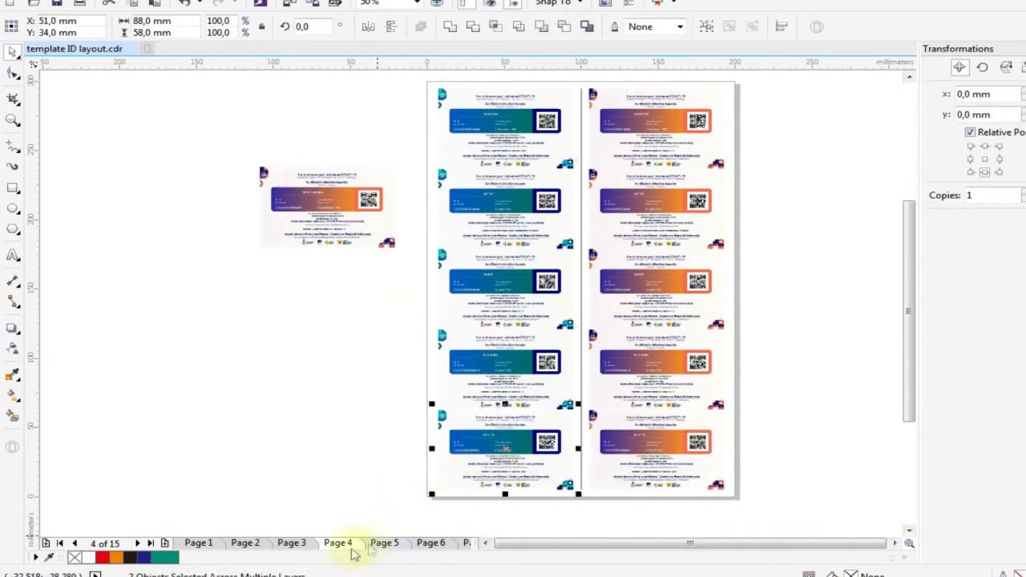
left_click(293, 545)
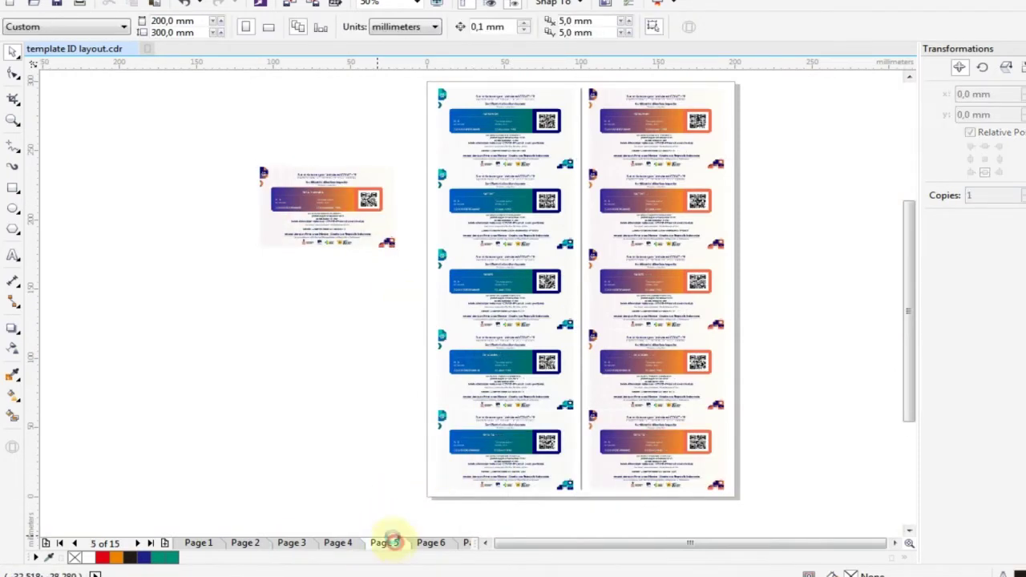
- Align a certificate card into its column slot using the C and E align shortcuts
left_click(351, 222)
scroll(365, 272, "down", 1)
left_click(486, 209, "shift")
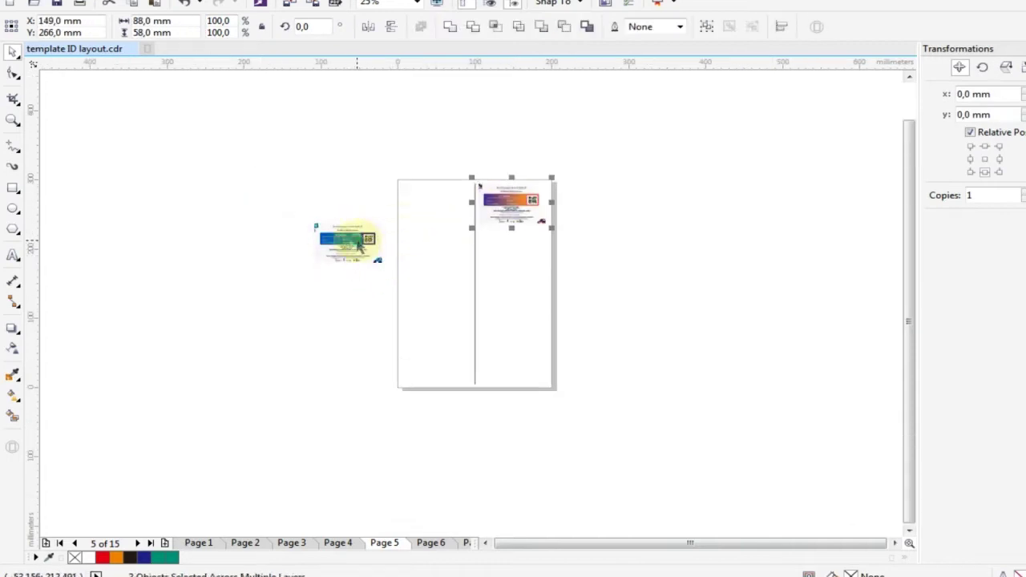
left_click(443, 206, "shift")
key("c")
key("e")
scroll(457, 195, "up", 1)
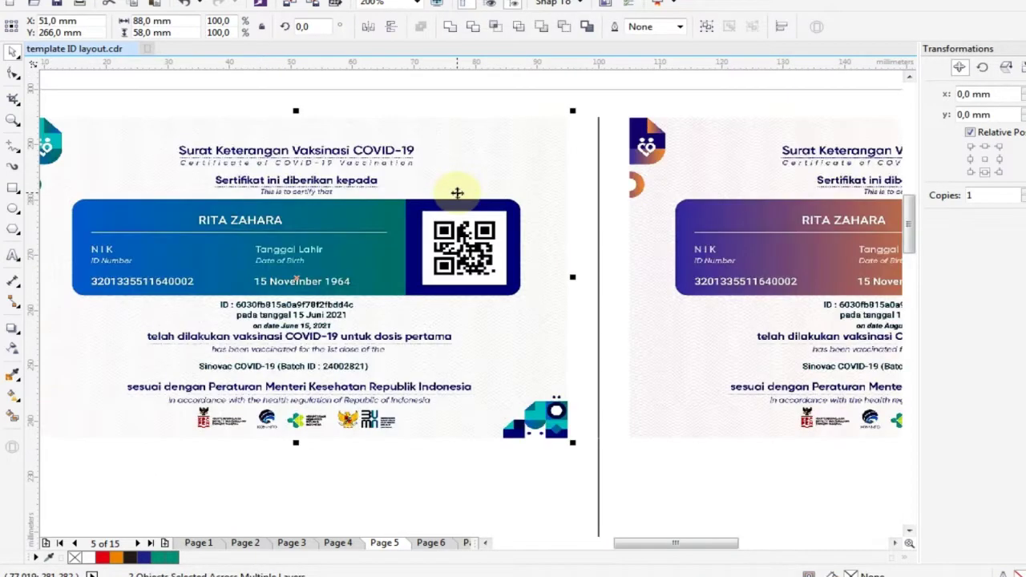
- Place orange cards on the right and blue cards on the left in rows two and three
left_click_drag(256, 304, 536, 286)
left_click(259, 309)
left_click_drag(412, 305, 415, 303)
scroll(405, 296, "up", 3)
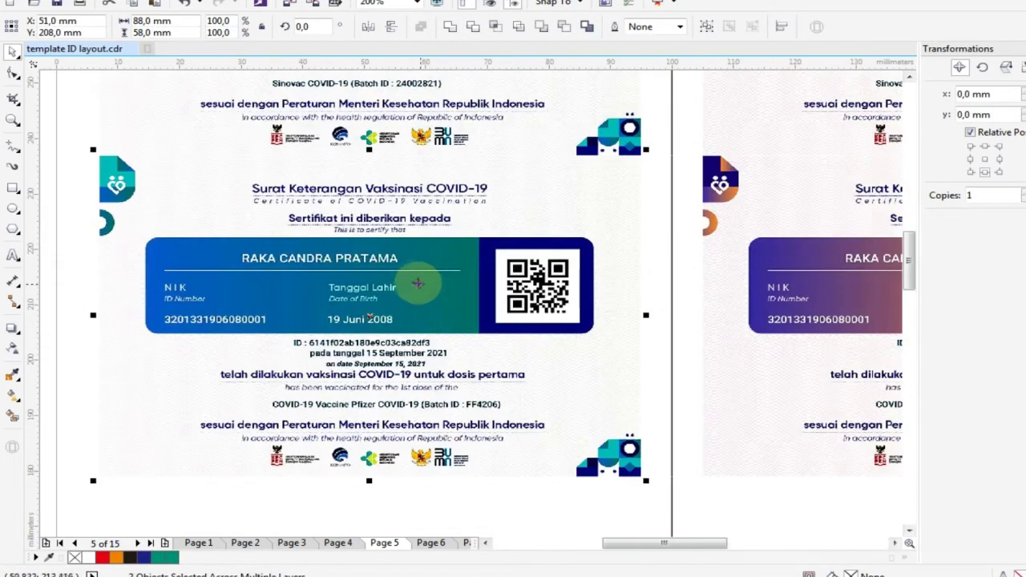
scroll(393, 291, "down", 3)
left_click_drag(259, 309, 563, 378)
left_click_drag(275, 326, 378, 355)
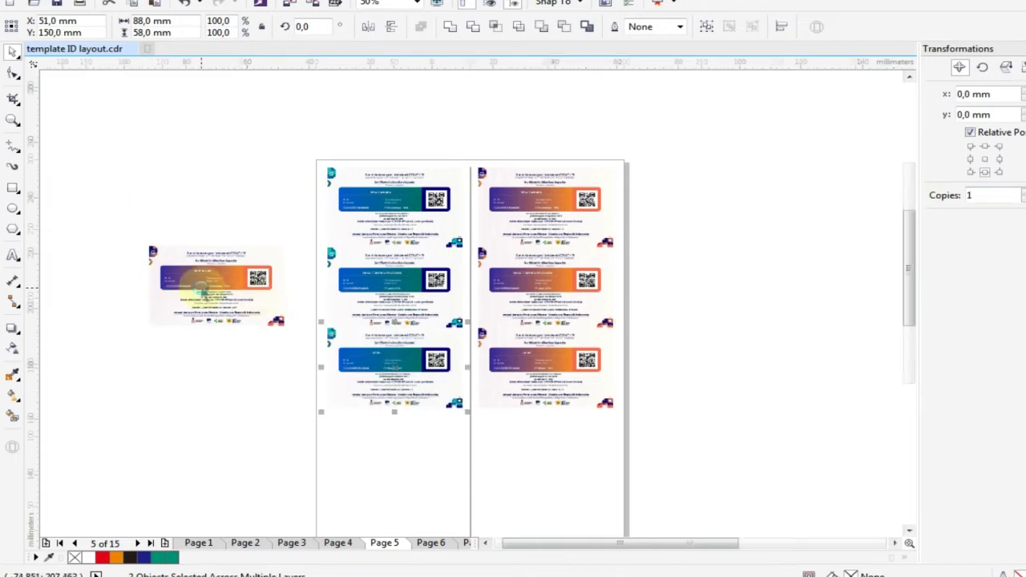
scroll(194, 274, "up", 4)
scroll(195, 274, "up", 1)
scroll(190, 240, "down", 5)
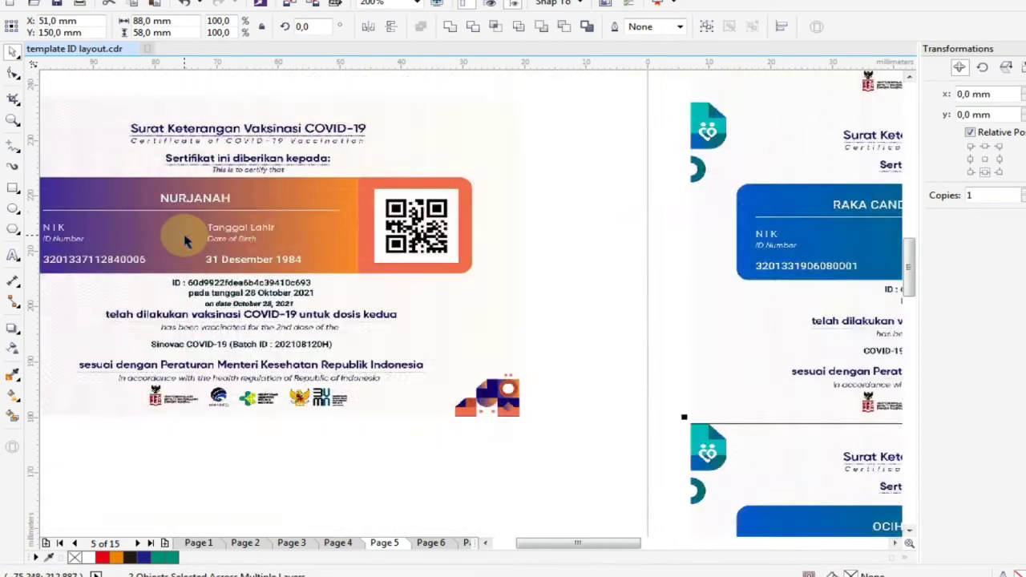
- Fill rows four and five, orange cards on the right and blue cards on the left
left_click_drag(229, 280, 565, 447)
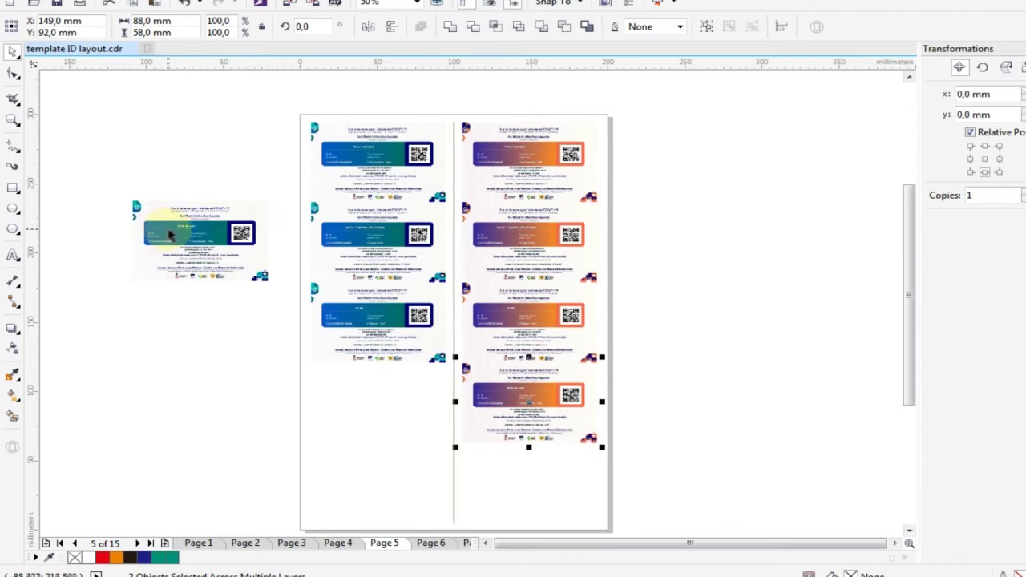
scroll(172, 227, "up", 2)
scroll(172, 227, "up", 2)
scroll(173, 227, "up", 1)
scroll(201, 240, "down", 2)
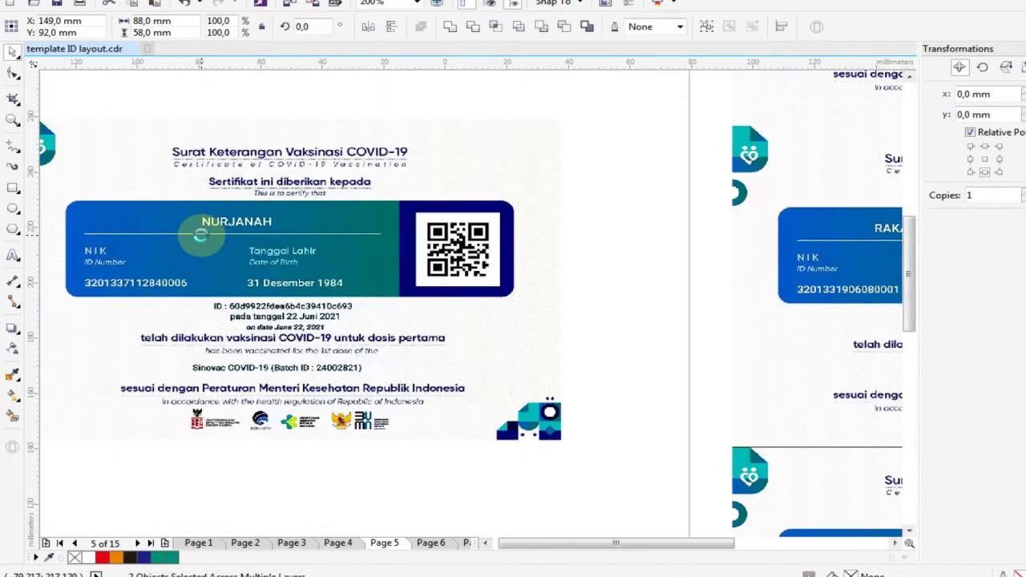
scroll(232, 250, "down", 1)
left_click(239, 253)
scroll(239, 254, "down", 1)
left_click_drag(426, 431, 424, 424)
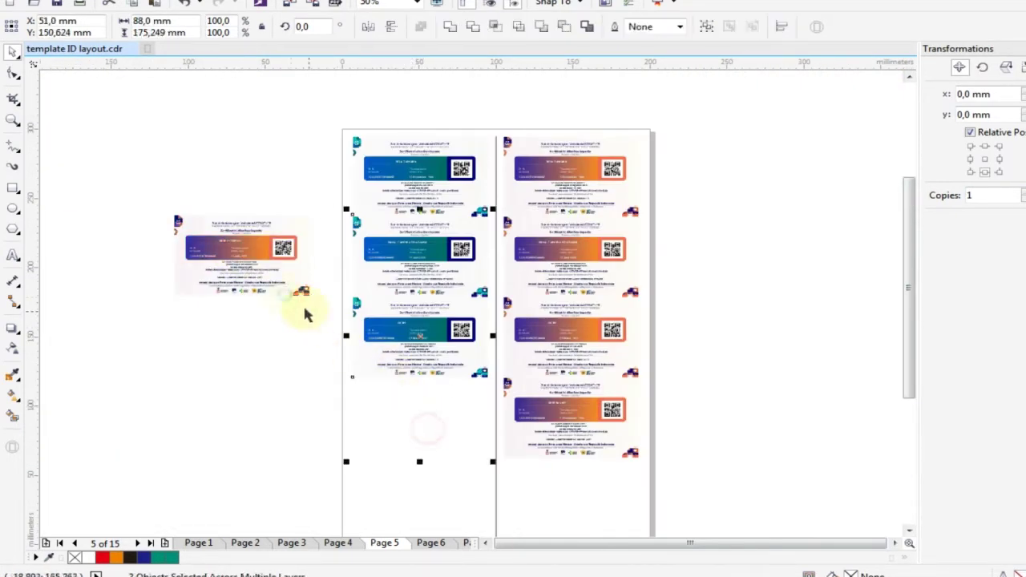
left_click_drag(241, 256, 561, 499)
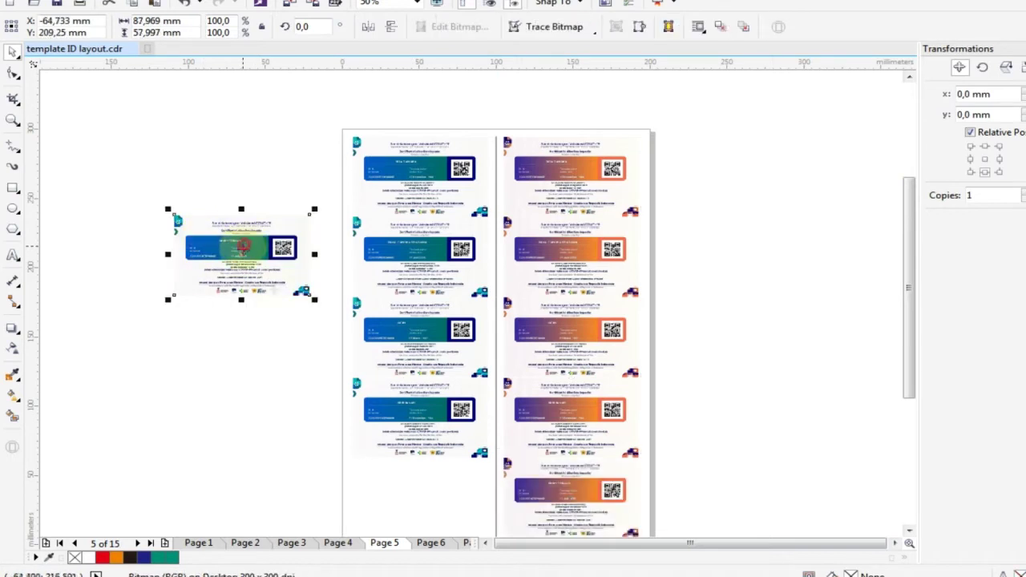
left_click_drag(241, 249, 435, 481)
scroll(486, 520, "up", 3)
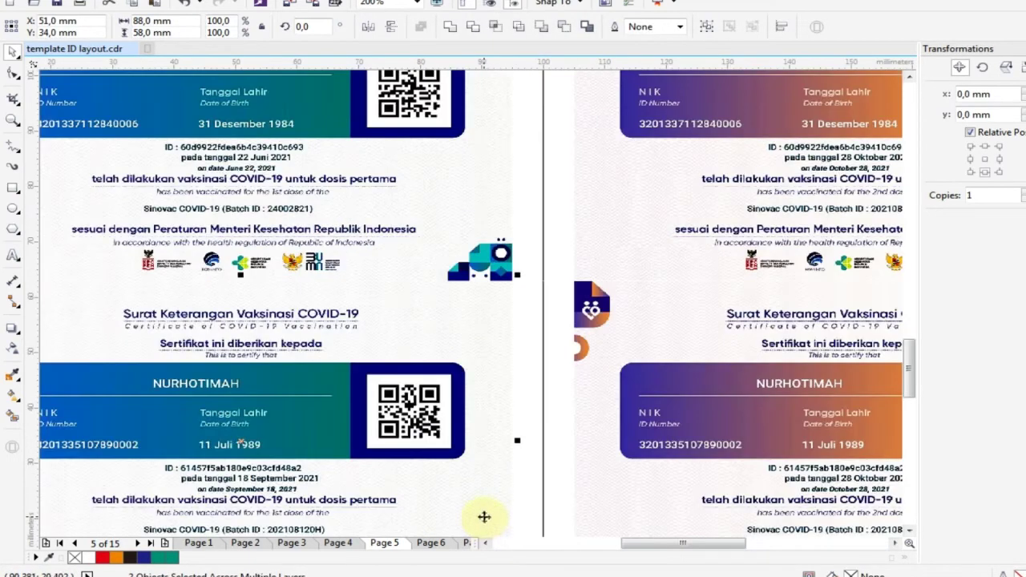
scroll(476, 477, "down", 3)
- Go to Page 6 and fill the top two right-column rows with orange cards, plus a blue card at left
left_click(430, 544)
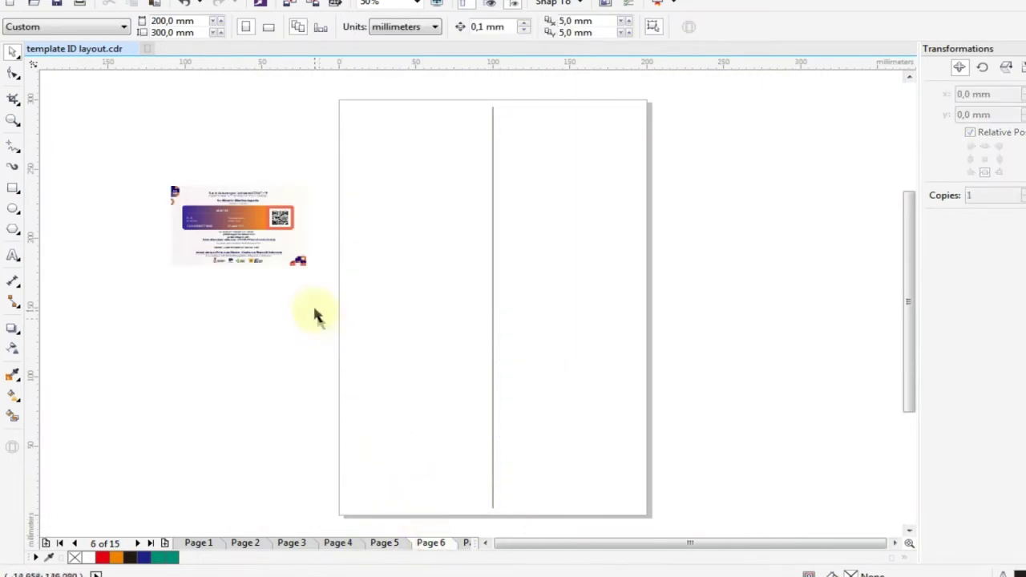
left_click_drag(281, 237, 391, 160)
scroll(501, 123, "up", 2)
scroll(500, 123, "up", 1)
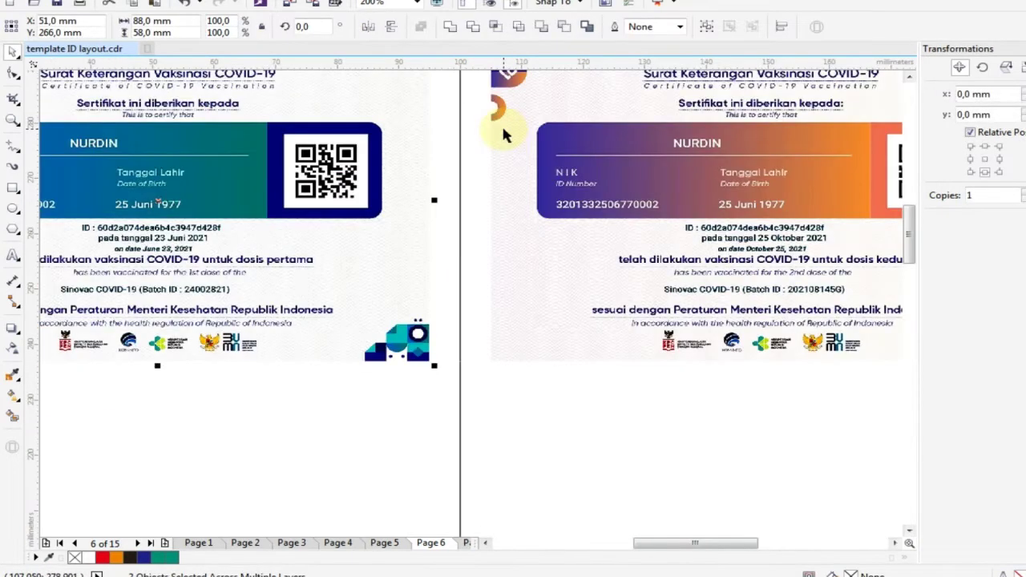
scroll(494, 136, "down", 3)
left_click_drag(264, 264, 593, 263)
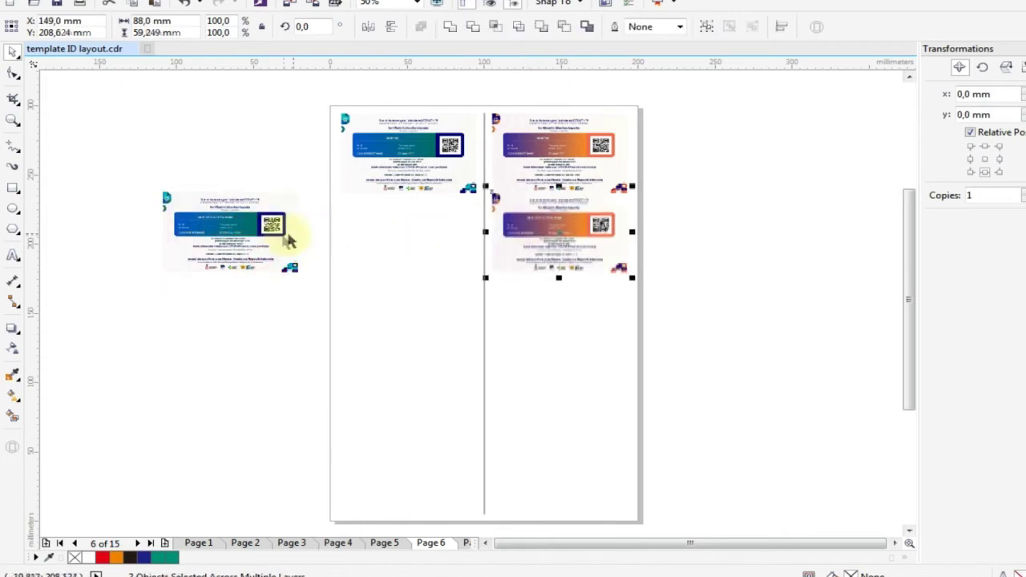
left_click_drag(246, 237, 424, 237)
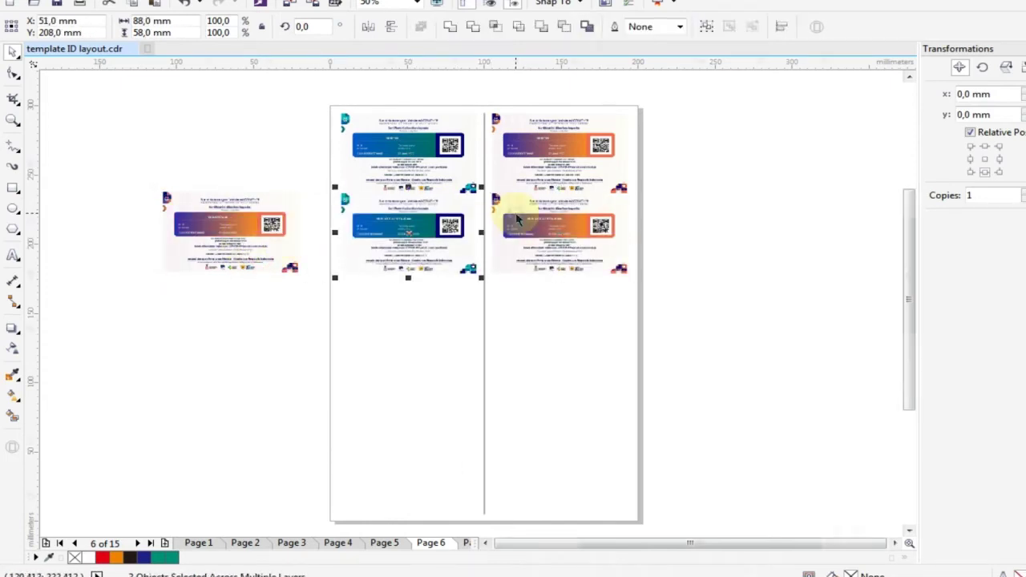
- Add orange cards to the right column's third and fourth rows and a blue card to the left's third row
scroll(517, 218, "up", 2)
scroll(515, 217, "down", 1)
scroll(464, 211, "up", 1)
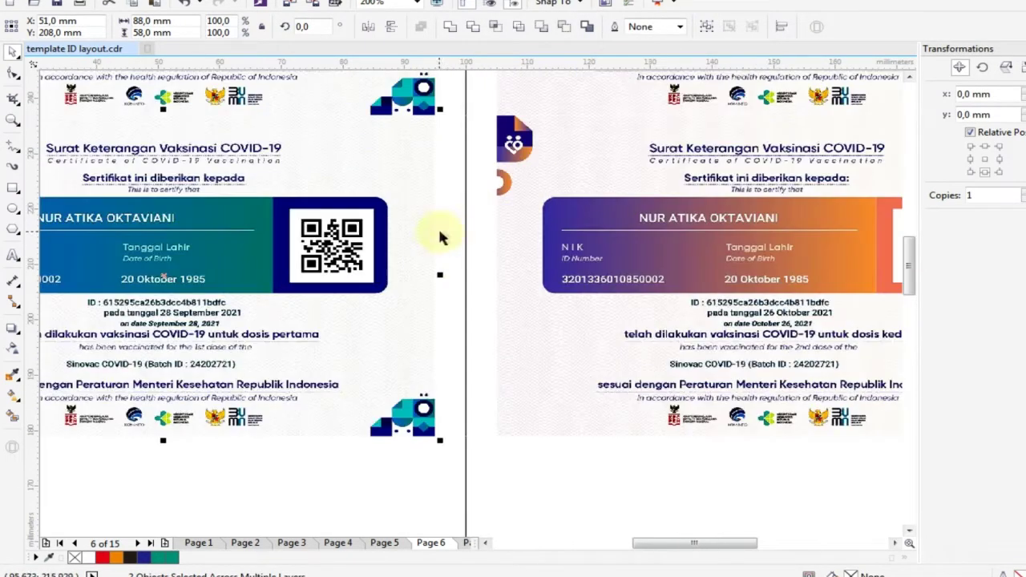
scroll(439, 237, "down", 1)
scroll(713, 250, "down", 1)
left_click_drag(365, 276, 694, 357)
left_click_drag(321, 244, 522, 334)
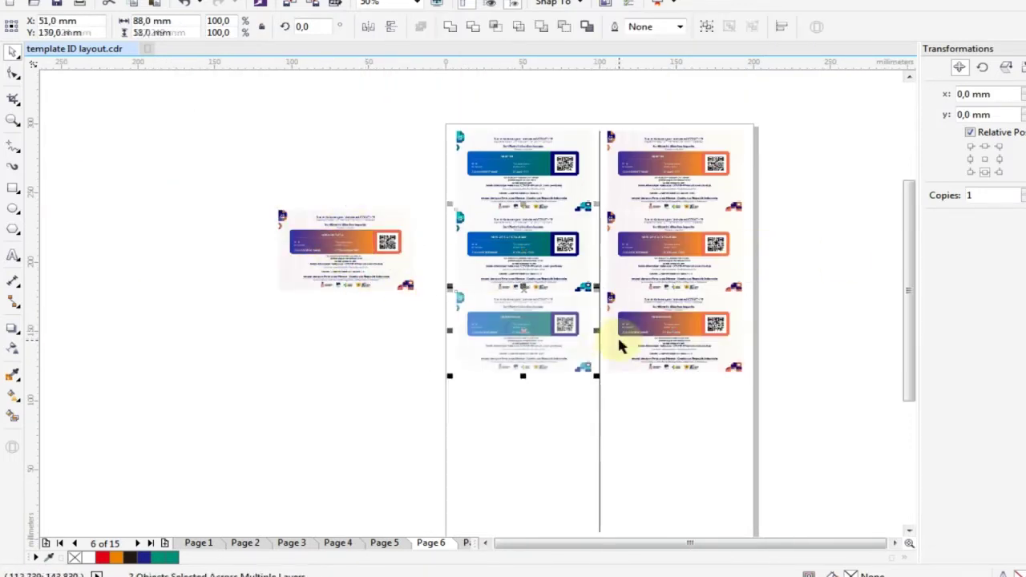
scroll(619, 345, "up", 2)
scroll(591, 336, "down", 2)
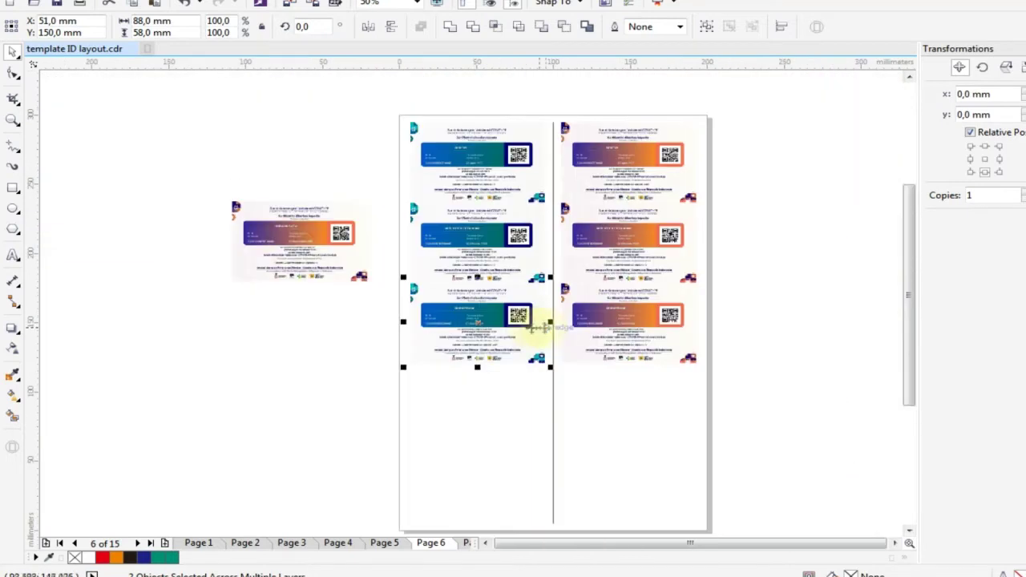
left_click_drag(641, 388, 640, 389)
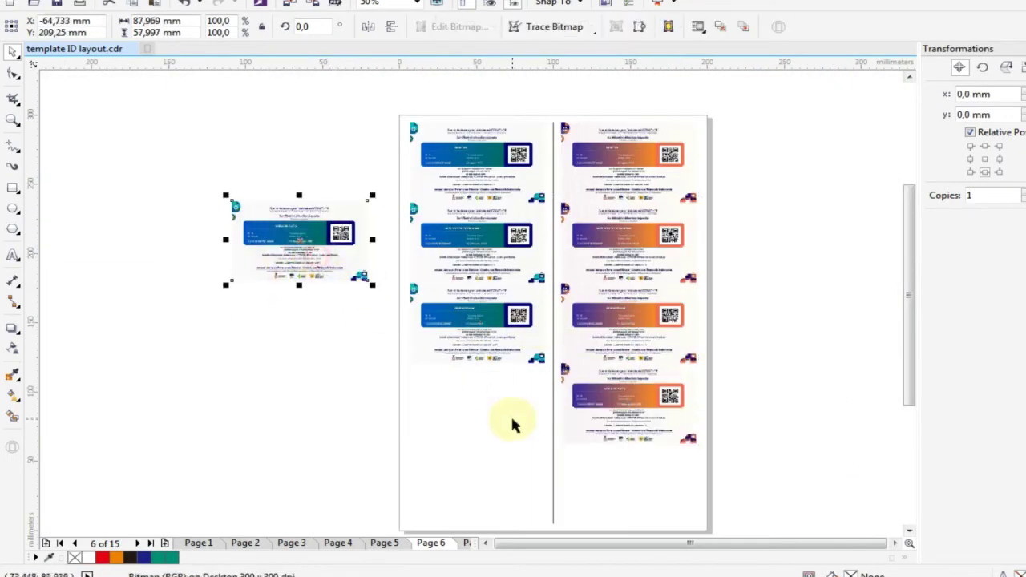
- Select the loose card beside the page together with the cards on Page 6
scroll(552, 411, "up", 1)
scroll(552, 412, "up", 1)
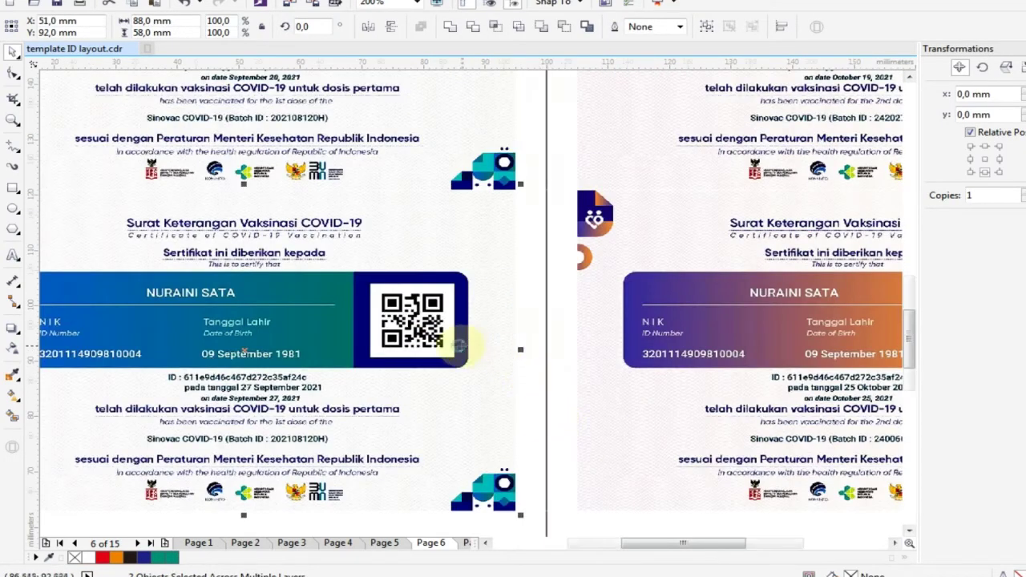
scroll(459, 346, "down", 3)
left_click(365, 288)
left_click(509, 399, "shift")
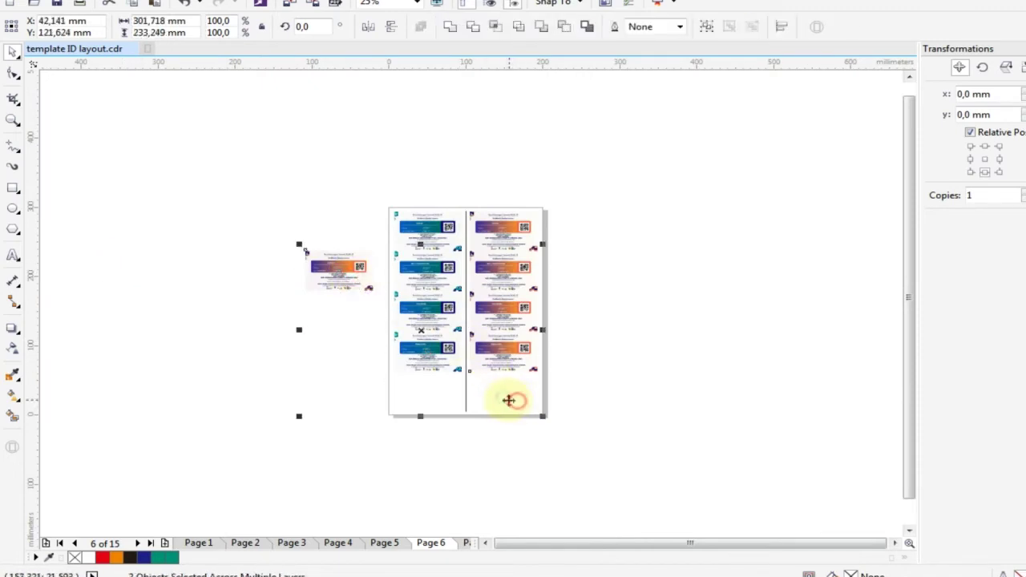
left_click(338, 281)
left_click(472, 407)
scroll(468, 405, "up", 2)
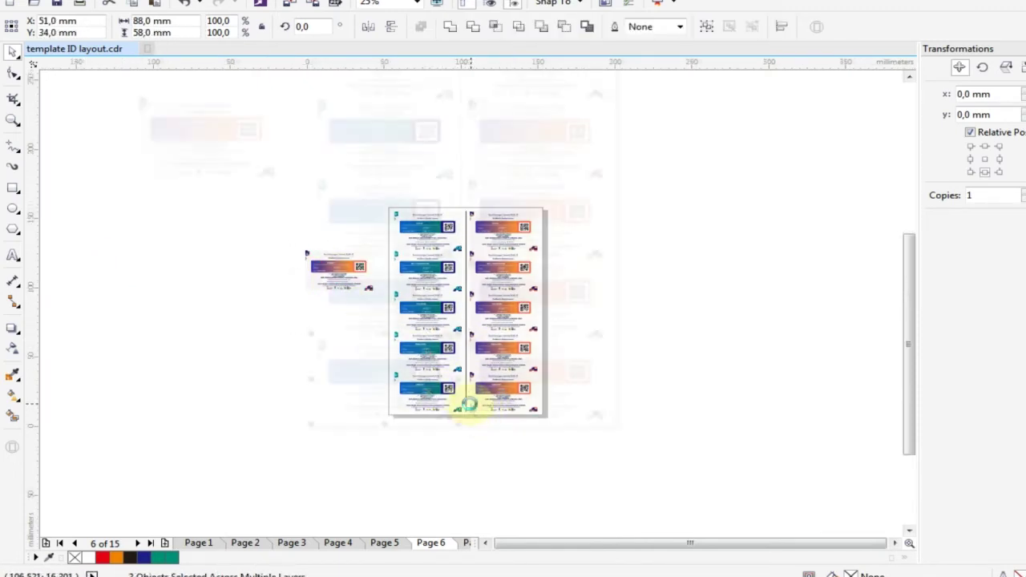
scroll(471, 409, "up", 1)
scroll(453, 396, "down", 2)
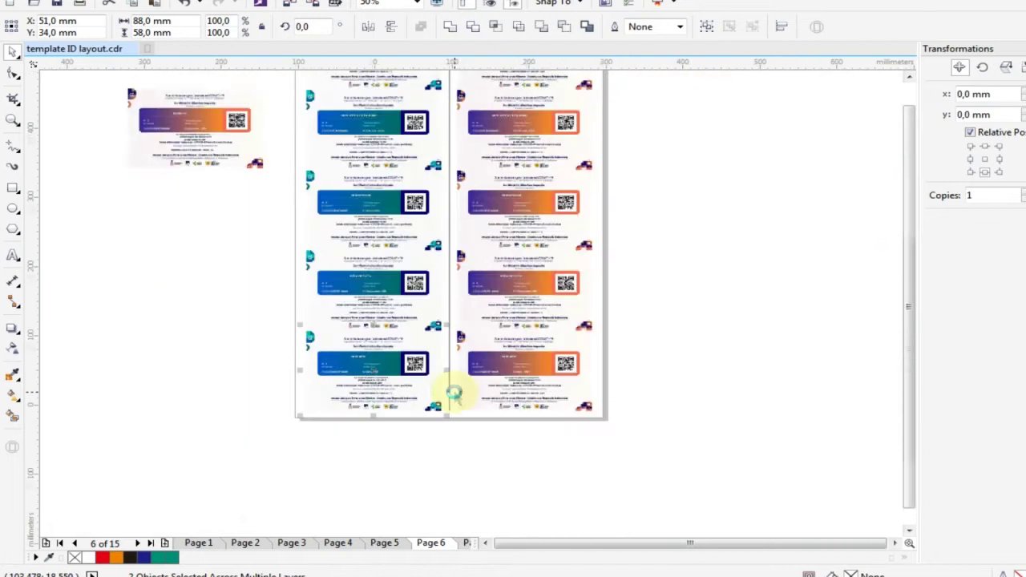
scroll(453, 395, "down", 1)
- On Page 7, drag the loose orange certificate to the top of the right column
left_click(465, 544)
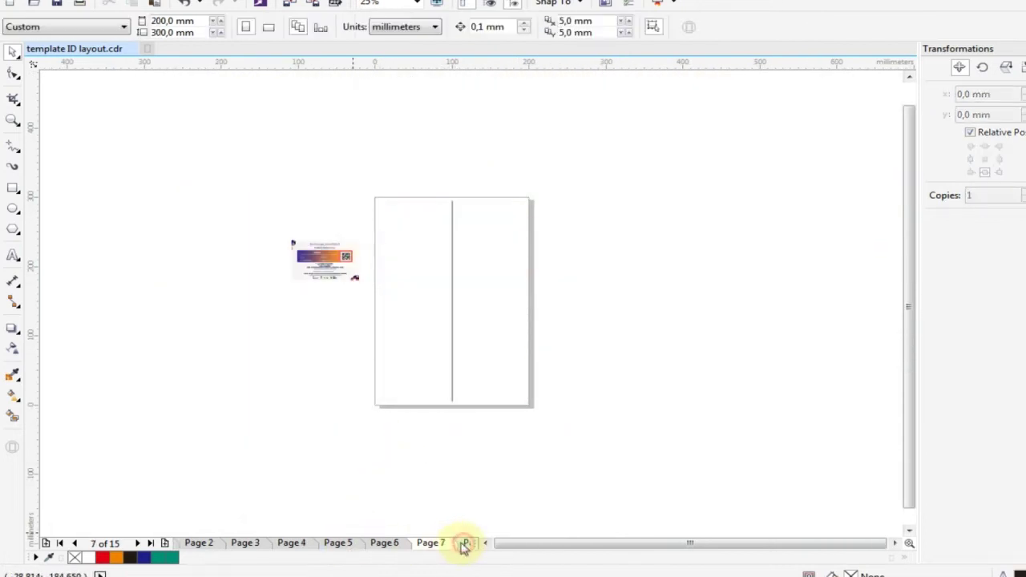
scroll(367, 270, "up", 2)
scroll(290, 304, "down", 1)
left_click(288, 312)
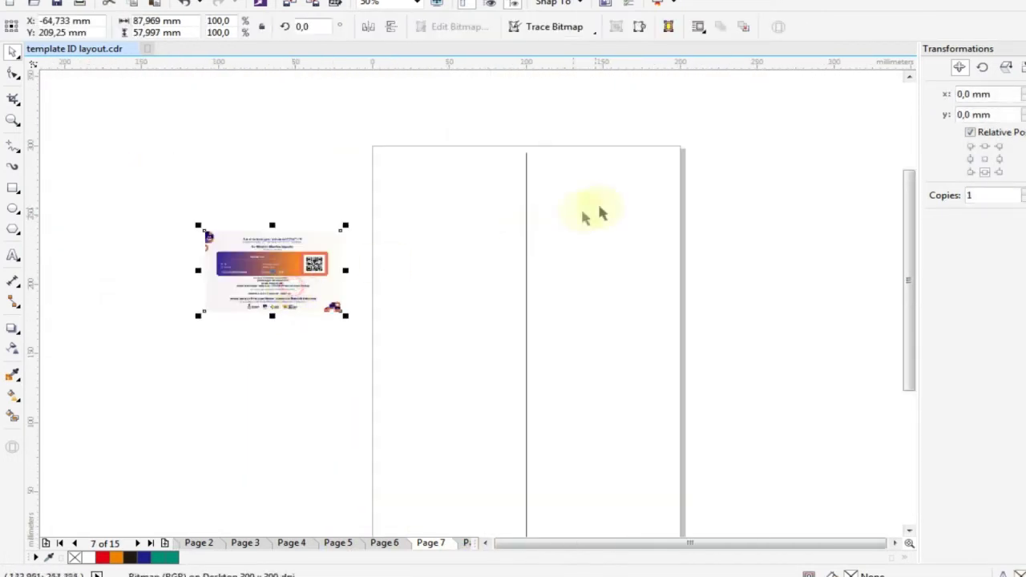
left_click_drag(289, 313, 523, 182)
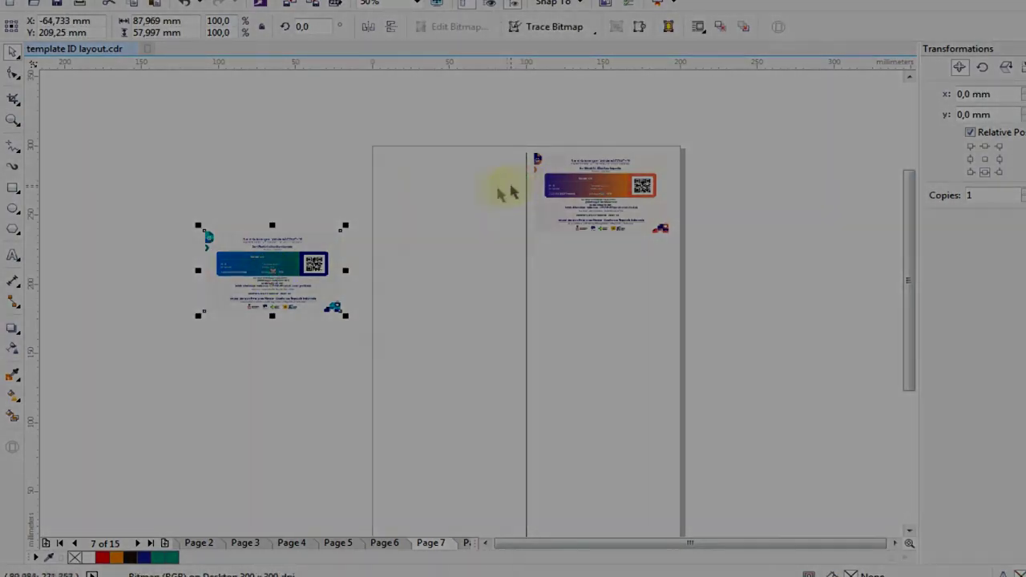